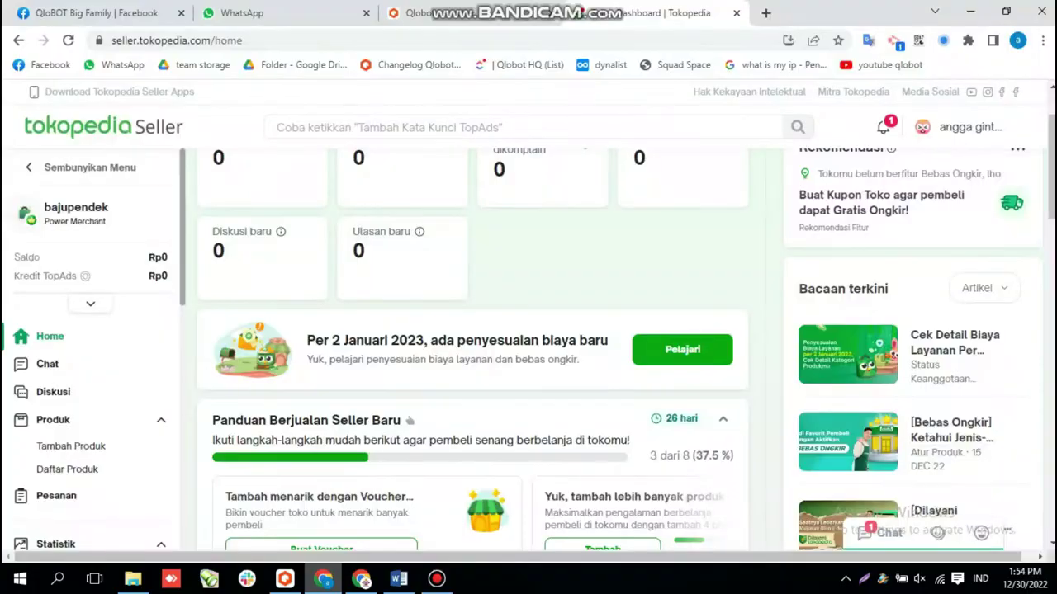
- Open the Tambah Sekaligus bulk-add page from the store's Daftar Produk
scroll(470, 347, up, 3)
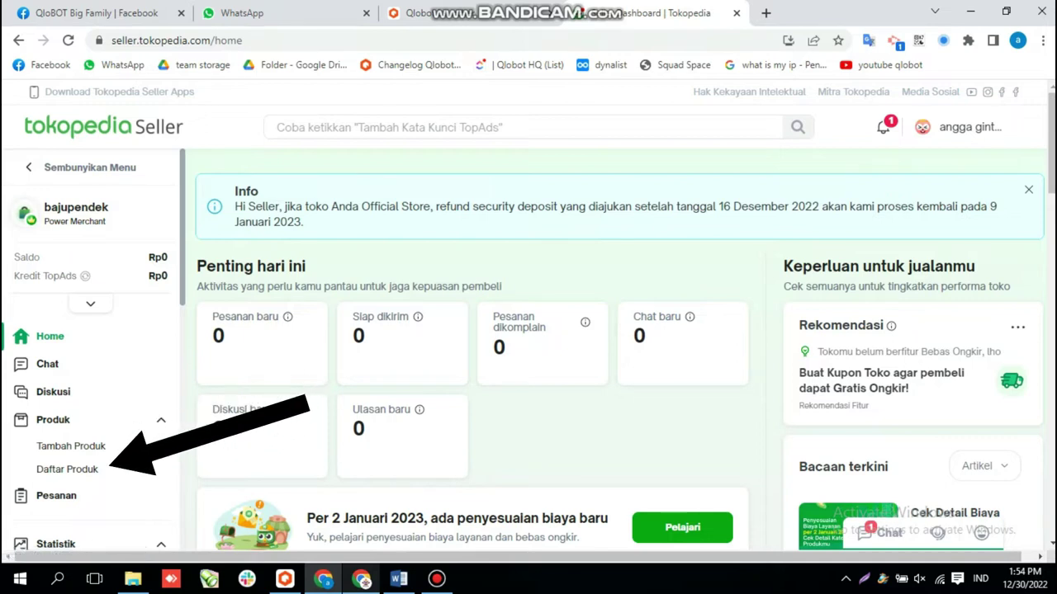
click(67, 469)
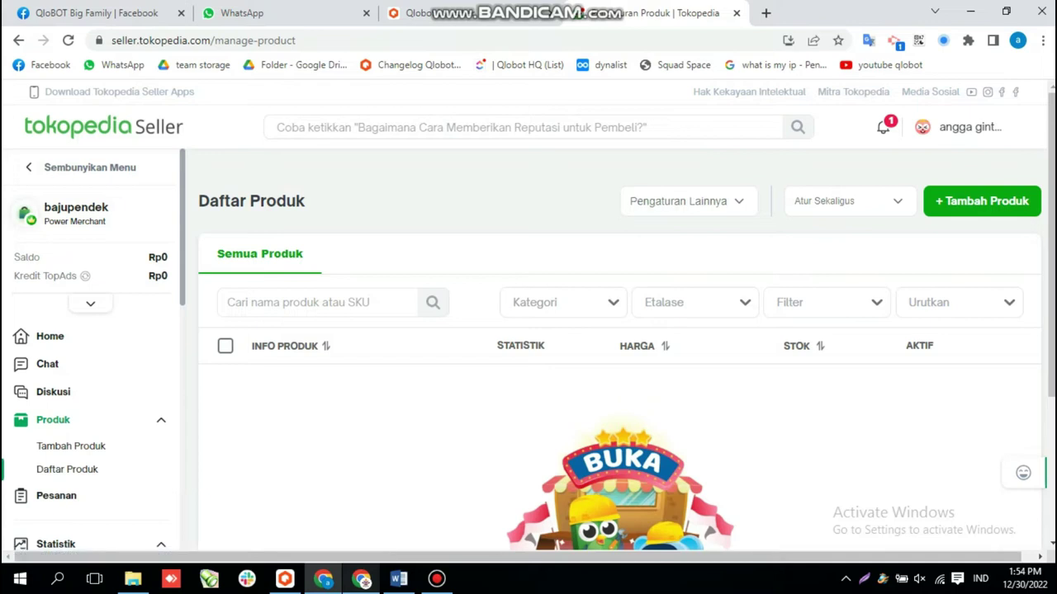
click(851, 202)
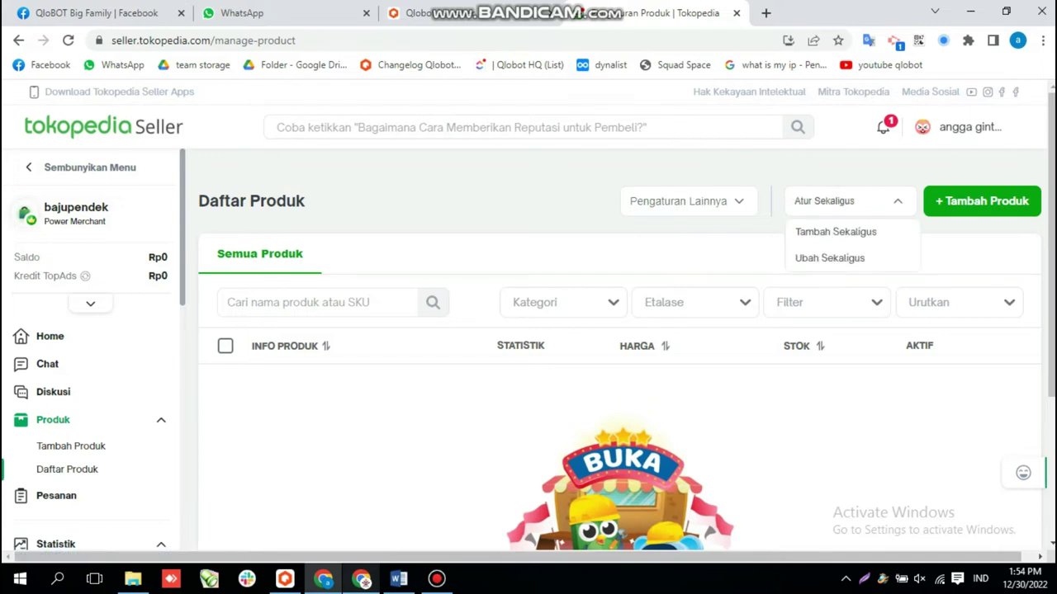
click(836, 231)
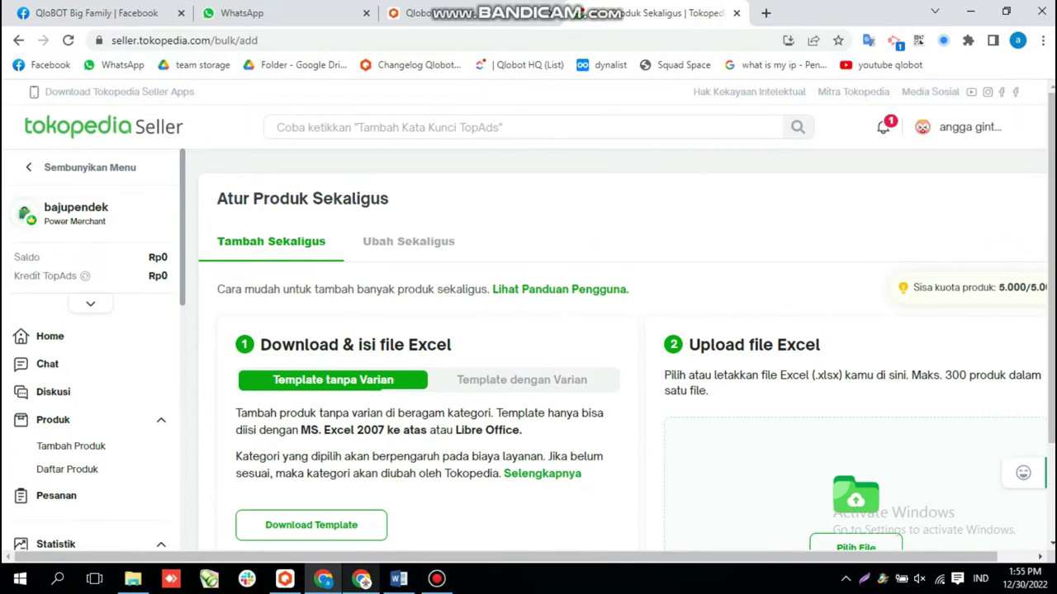
- Choose the Template dengan Varian option for the bulk-add Excel file and dismiss the category guide overlay
scroll(627, 347, down, 1)
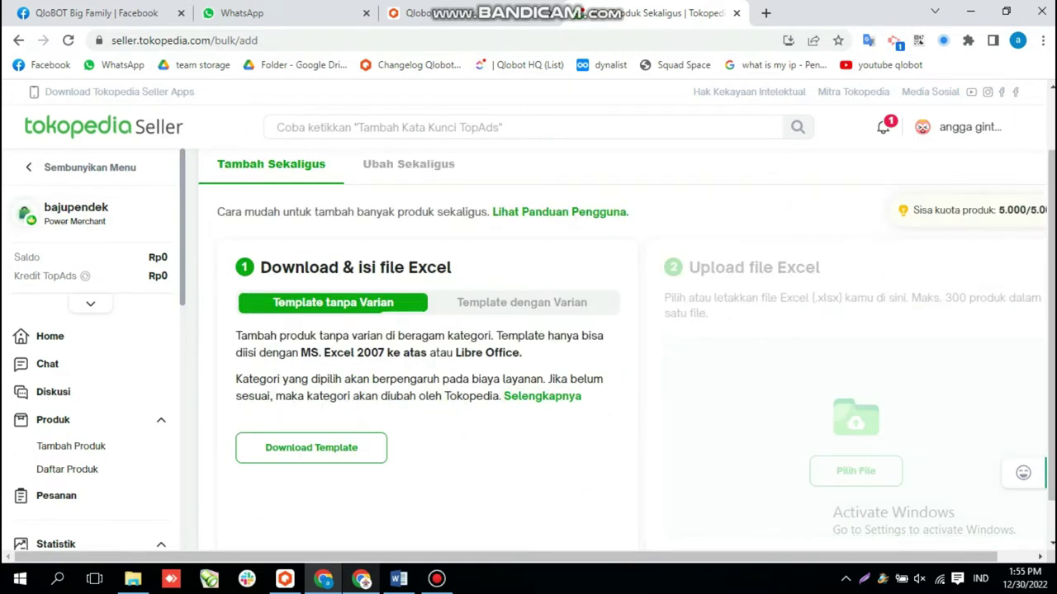
click(521, 302)
scroll(528, 347, up, 1)
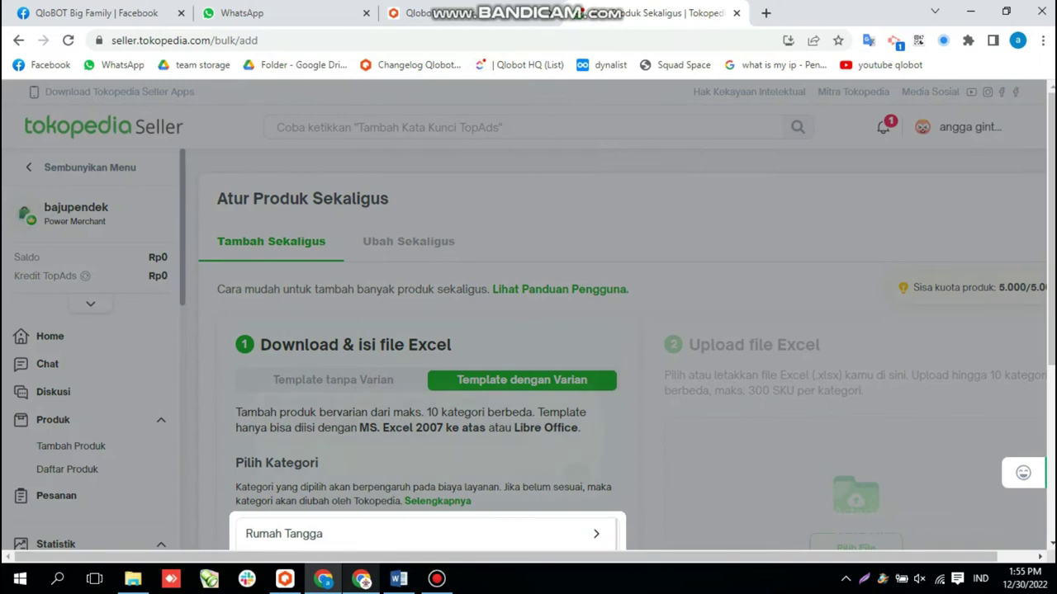
click(538, 320)
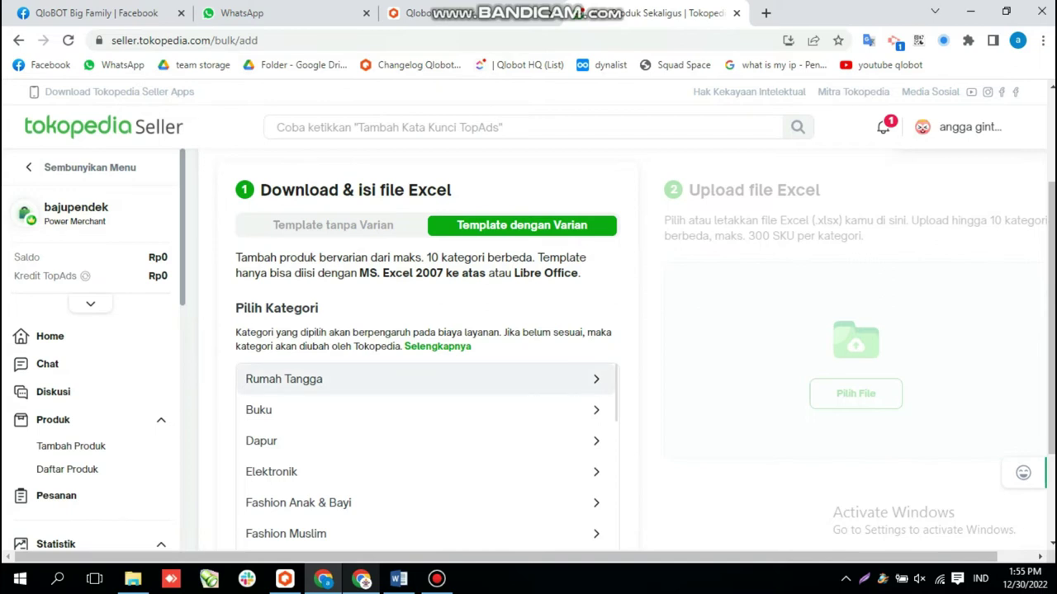
- Select the Lain-Lain category under Rumah Tangga and download its Excel template
click(528, 379)
scroll(520, 413, down, 1)
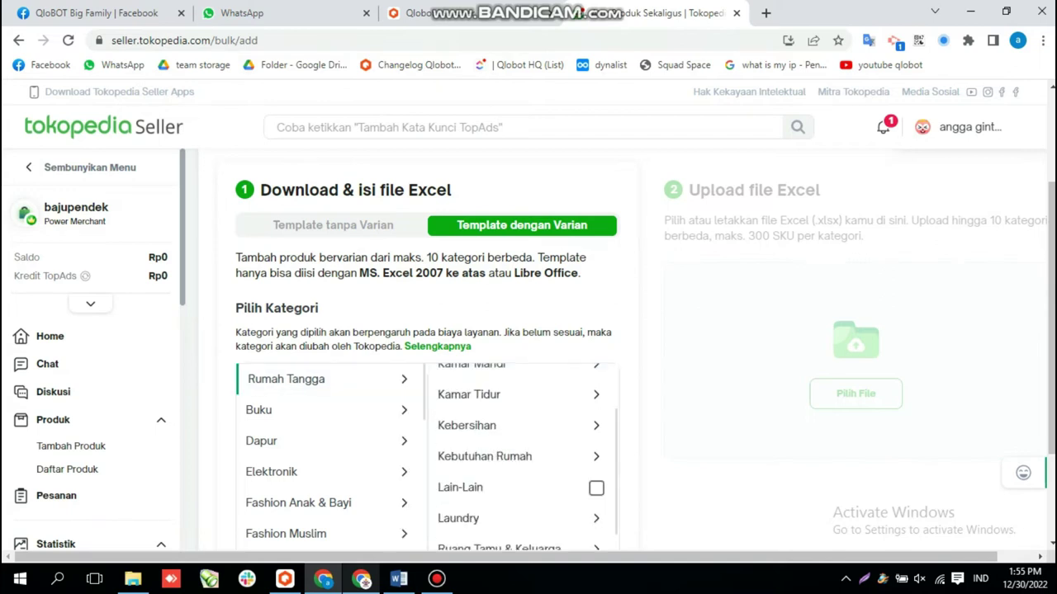
scroll(521, 413, down, 1)
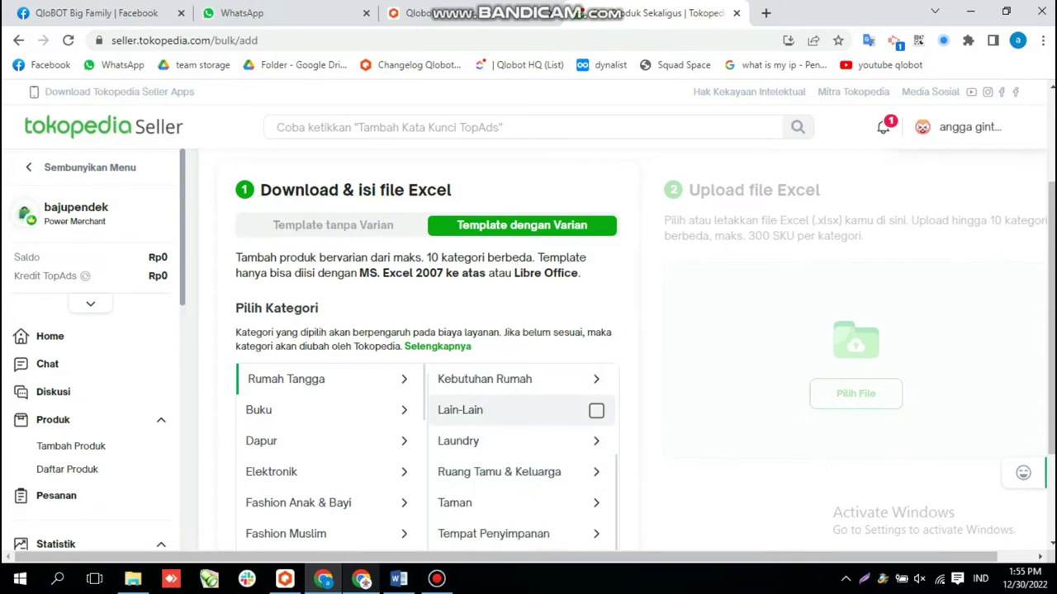
click(595, 410)
scroll(529, 347, down, 3)
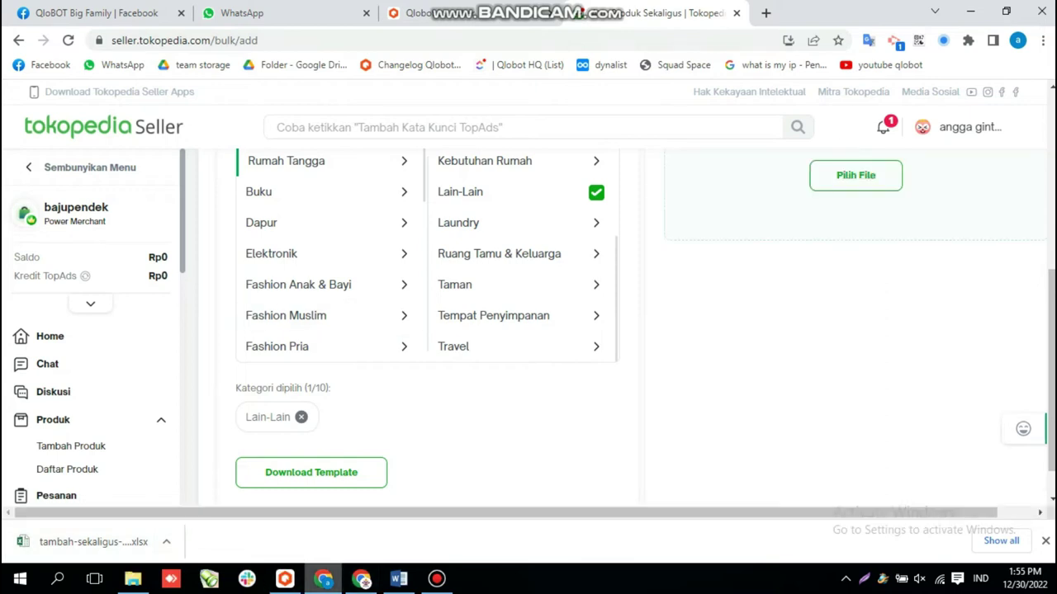
- Switch to Qlobot Launcher and open the second Grab Process #1 collection in the export view of Grabber Uploader Products
key(ctrl+shift+Tab)
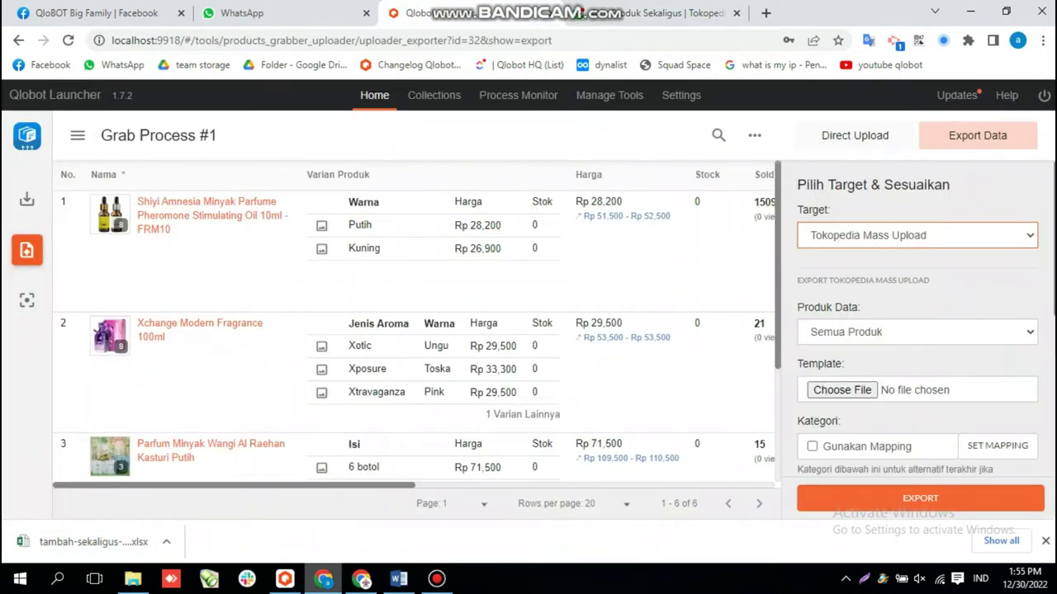
click(374, 95)
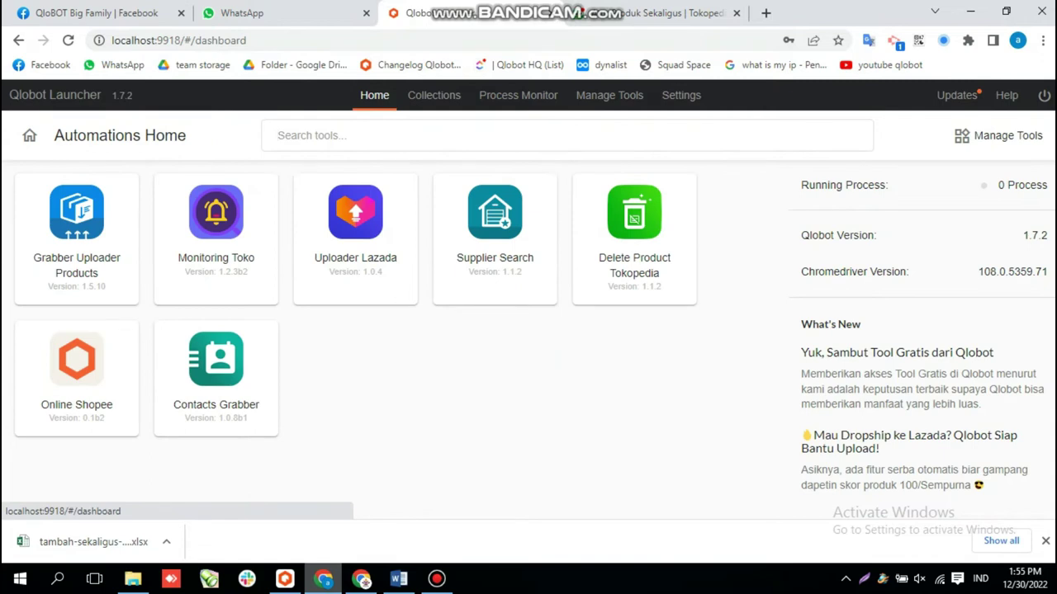
click(434, 95)
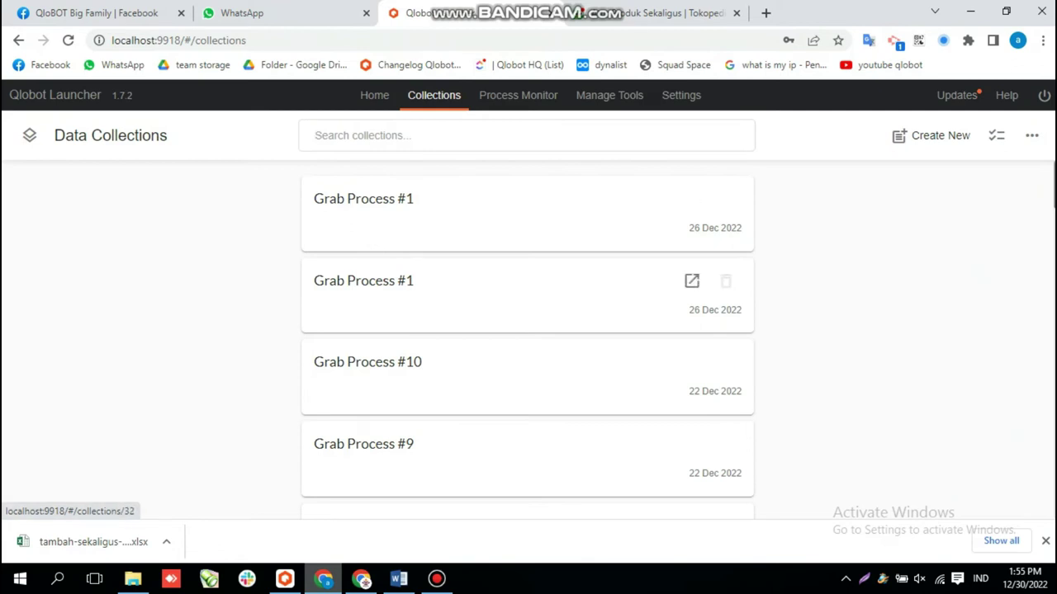
click(377, 281)
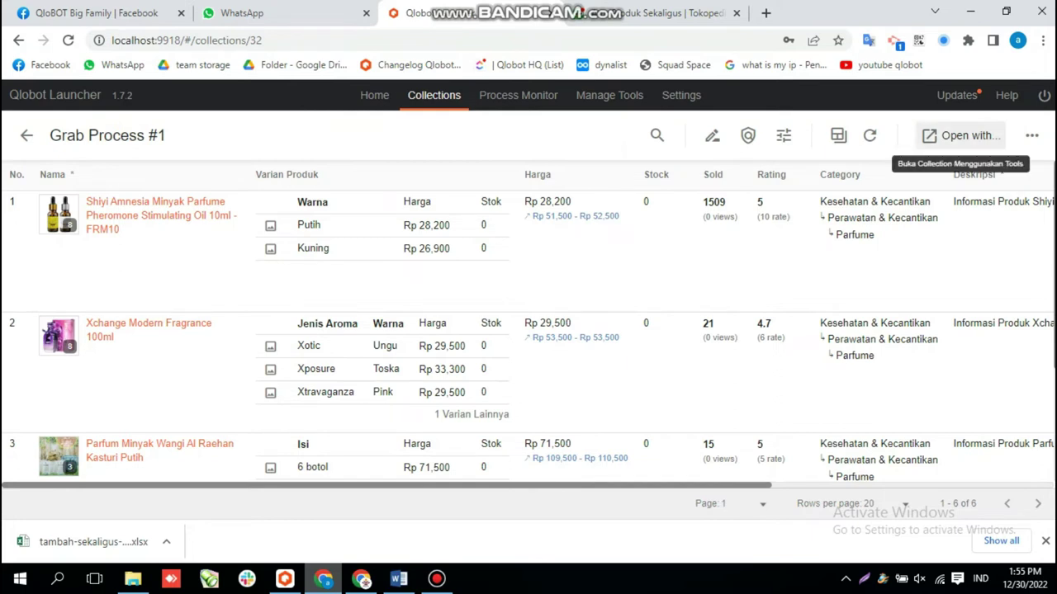
click(960, 136)
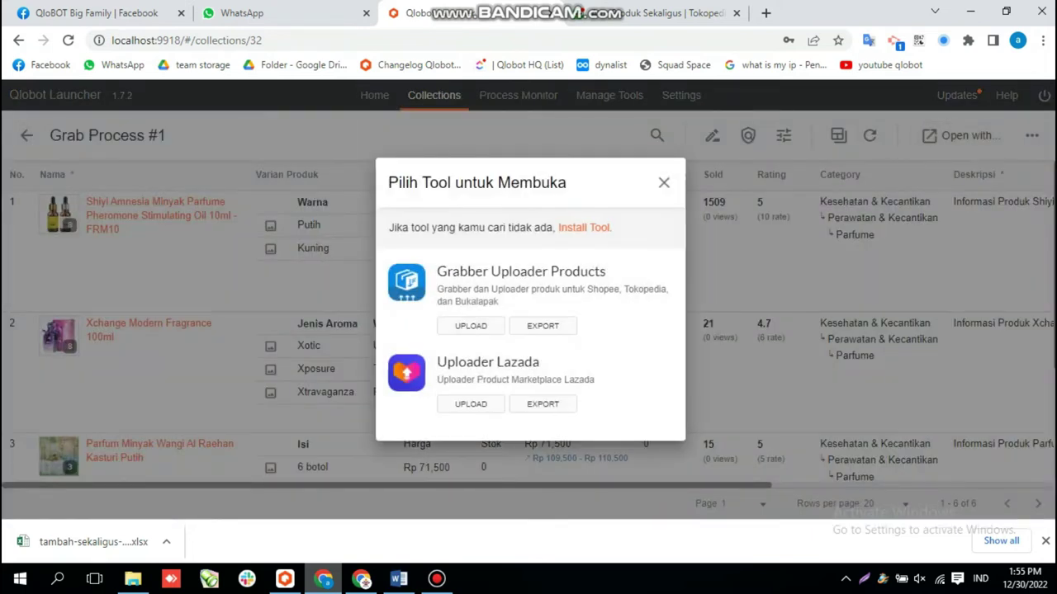
click(548, 330)
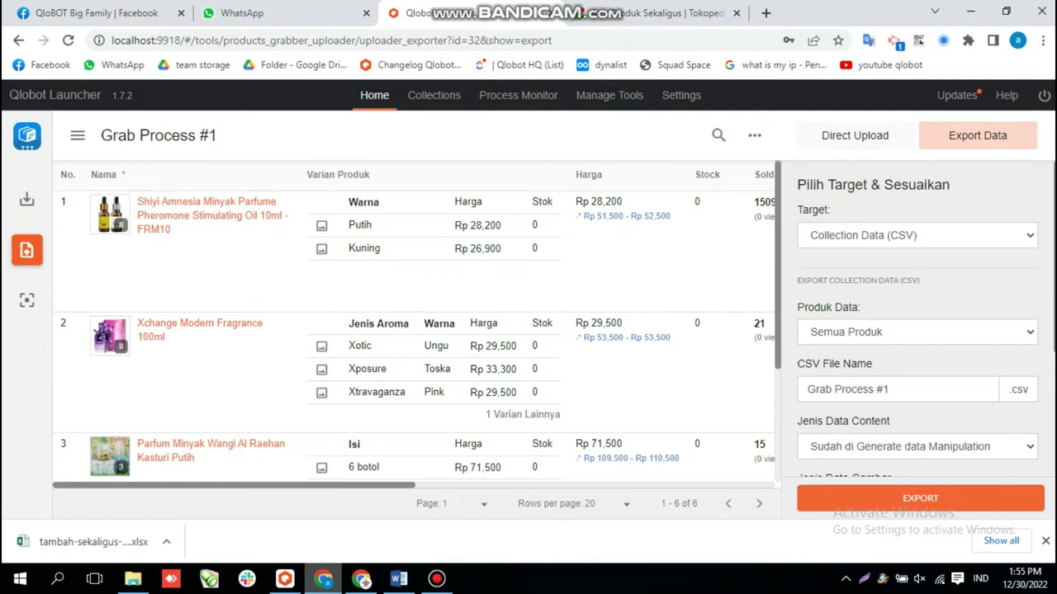
- Set the export target to Tokopedia Mass Upload with Semua Produk as the product data
click(916, 236)
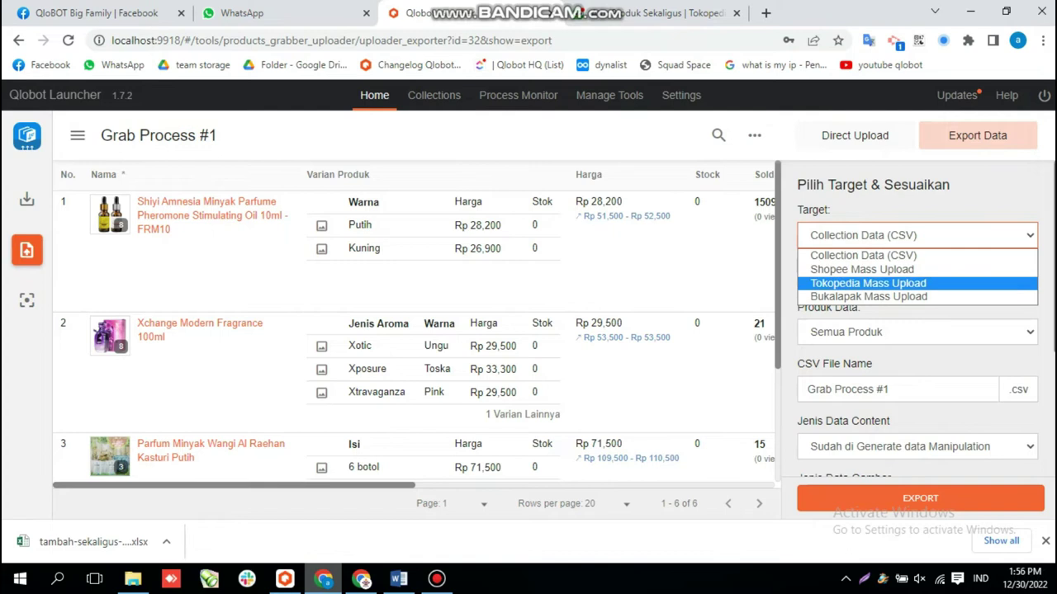
key(Return)
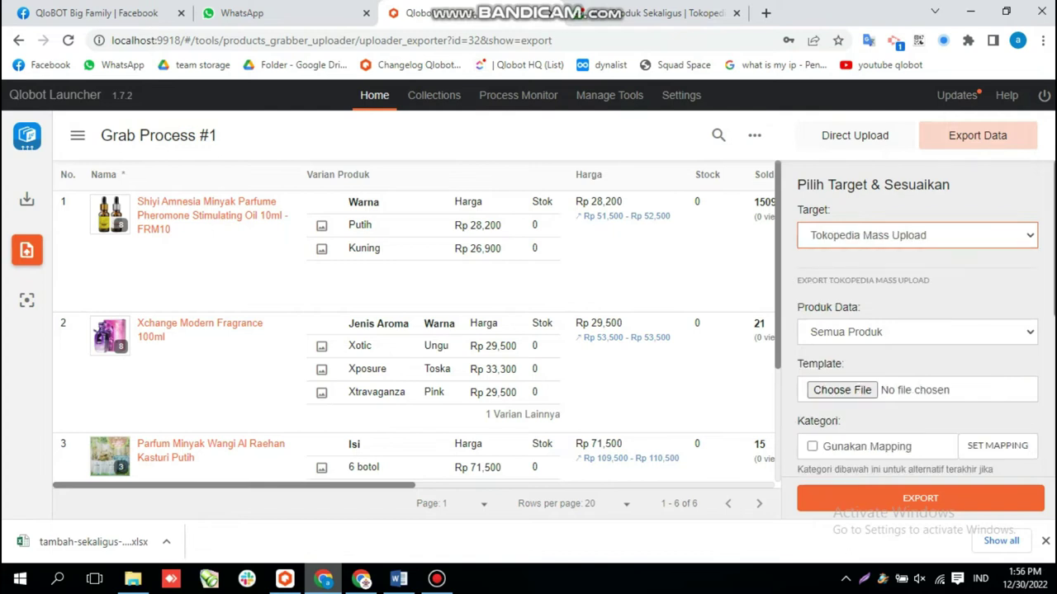
click(916, 332)
click(916, 332)
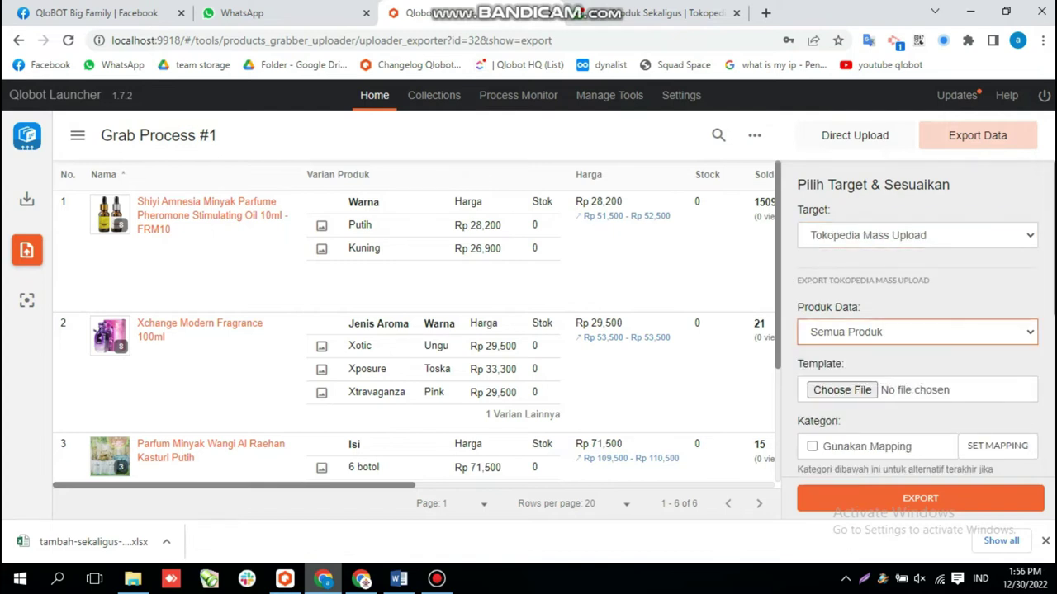
- Load tambah-sekaligus-Lain-Lain-(14992066).xlsx from Downloads as the export template
scroll(916, 332, down, 1)
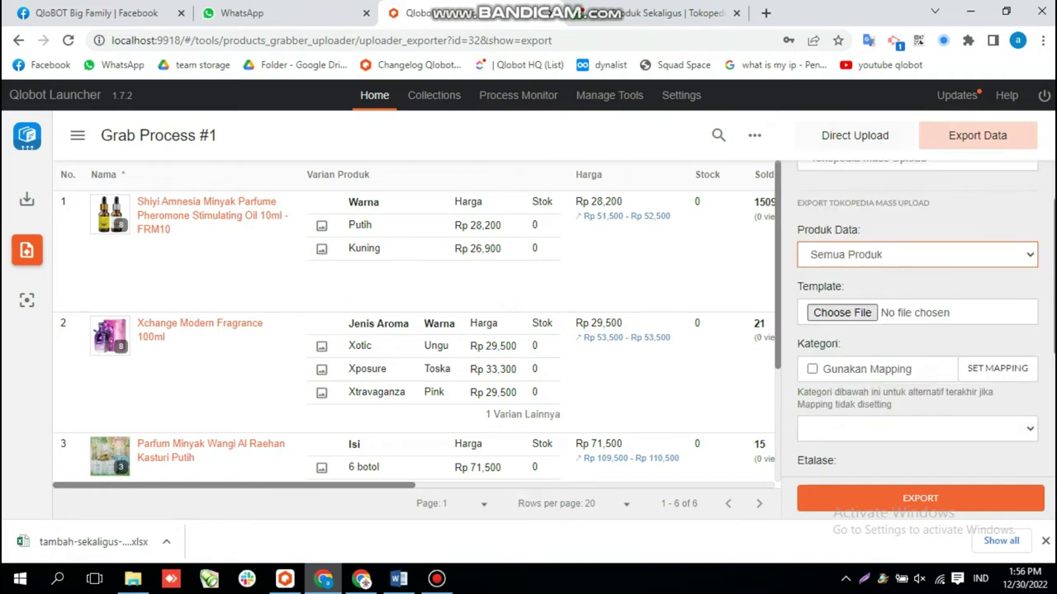
click(842, 313)
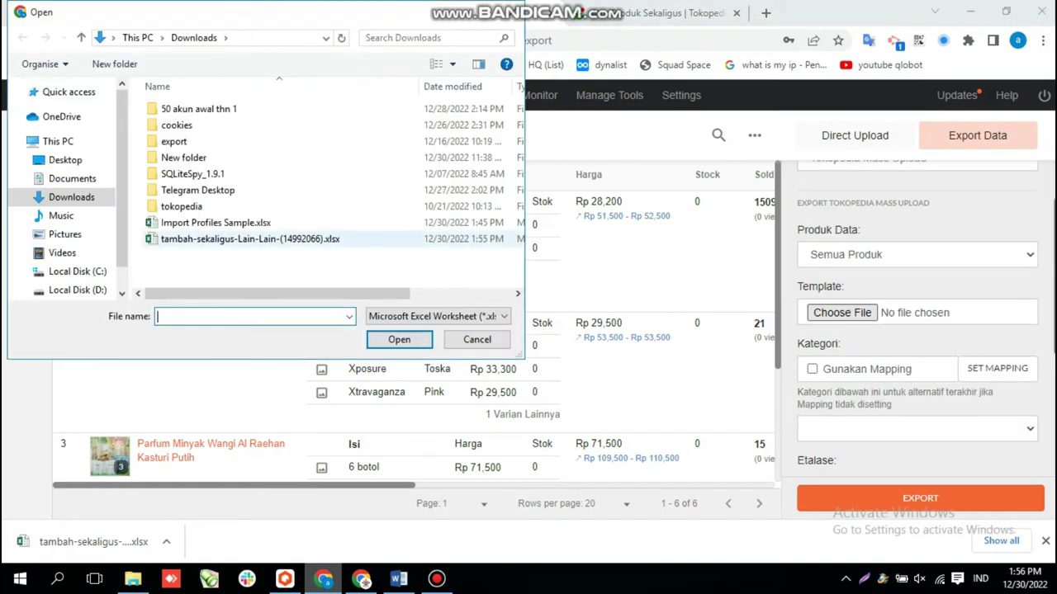
click(248, 239)
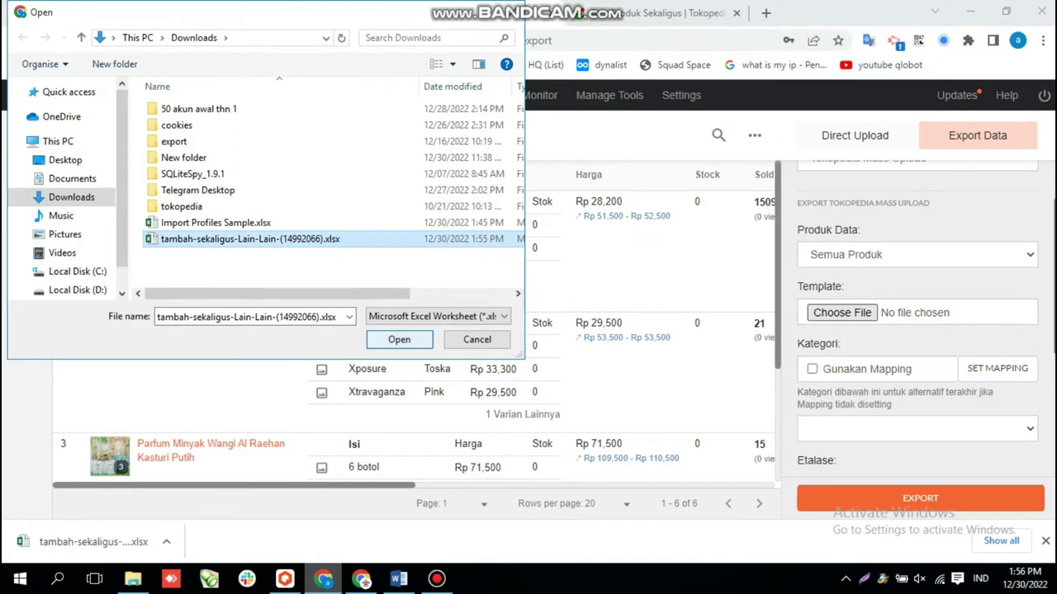
click(399, 339)
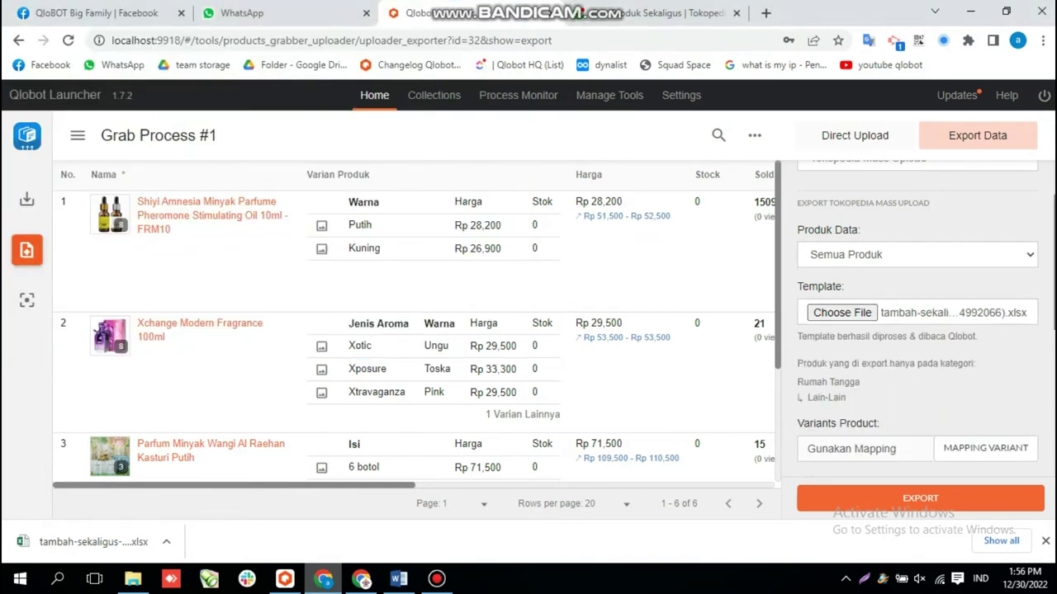
- Map the warna, isi and lain-lain variants to Ukuran Peralatan Rumah Tangga, leave jenis aroma unmapped, and close the variant mapping
scroll(917, 330, down, 2)
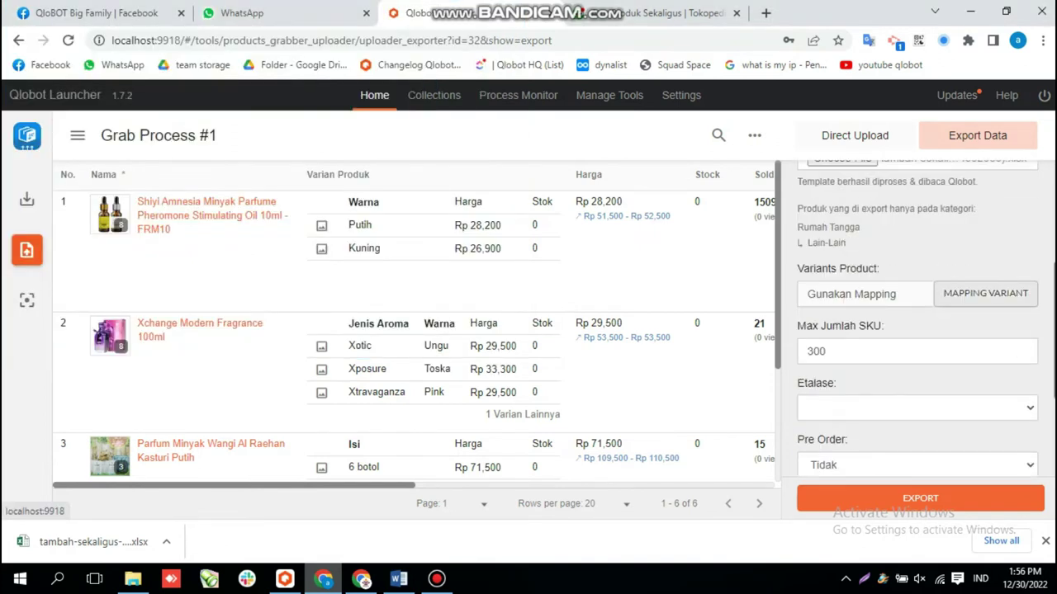
click(985, 293)
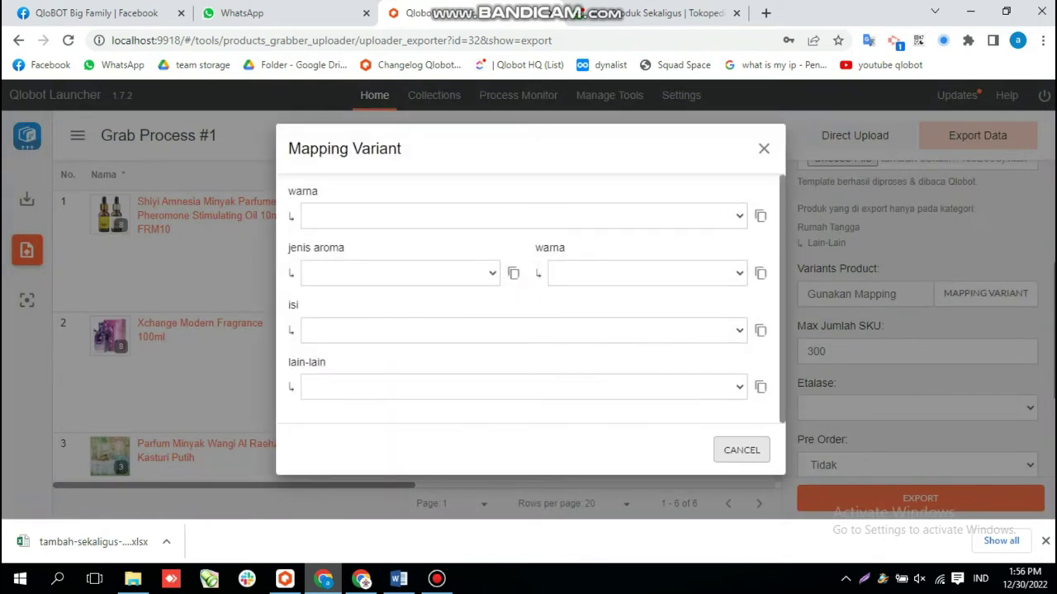
click(523, 216)
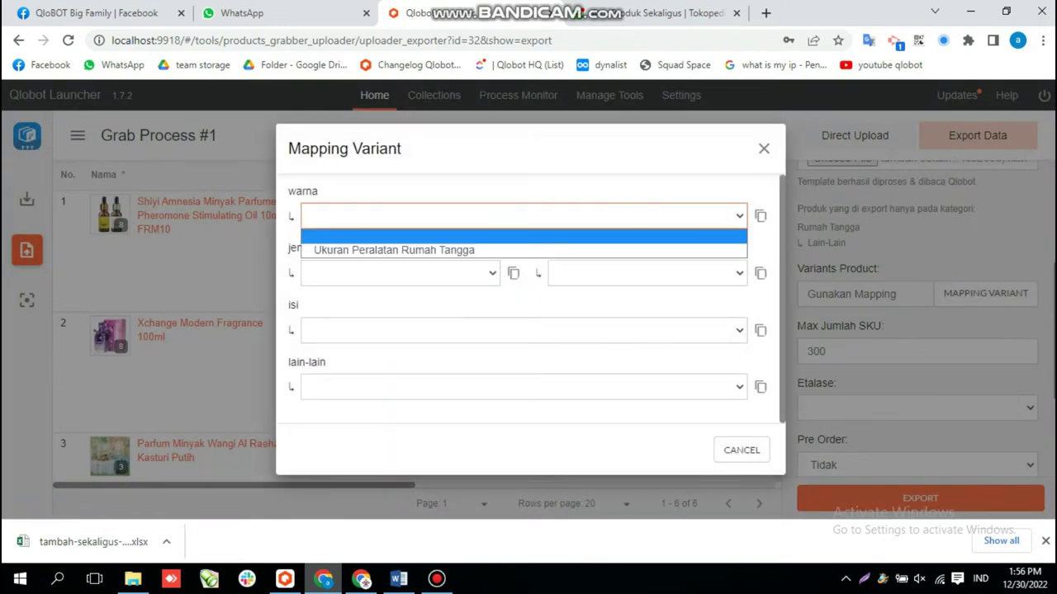
click(524, 250)
click(524, 331)
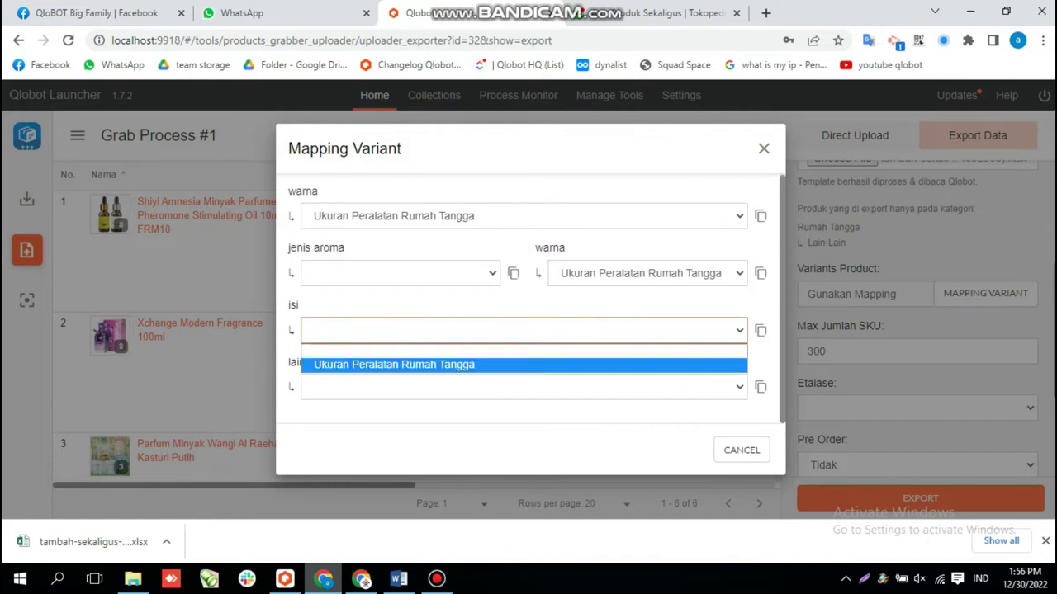
click(523, 366)
click(523, 387)
click(523, 422)
key(Down)
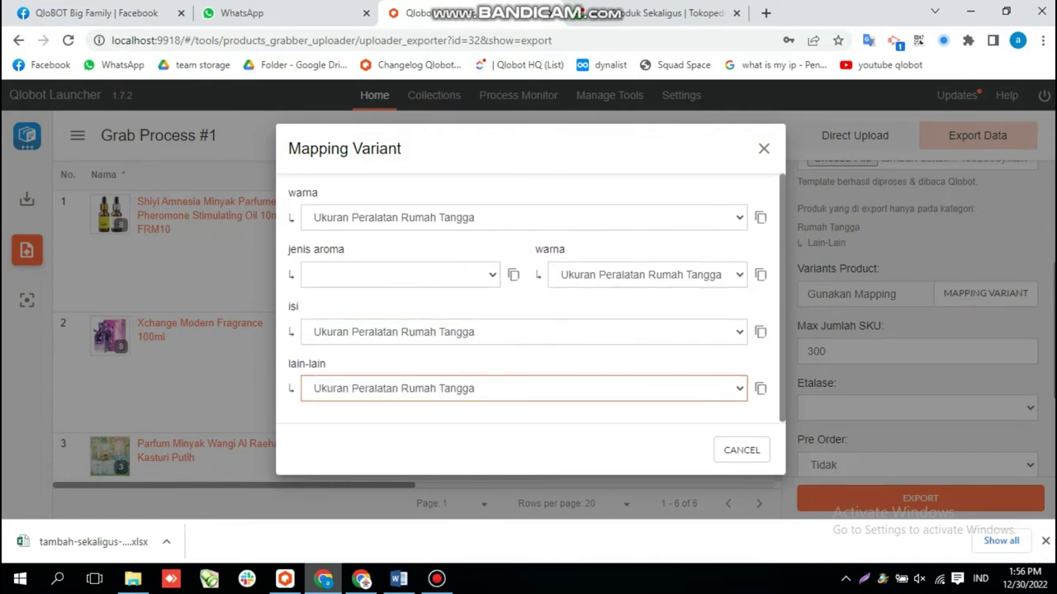
click(741, 450)
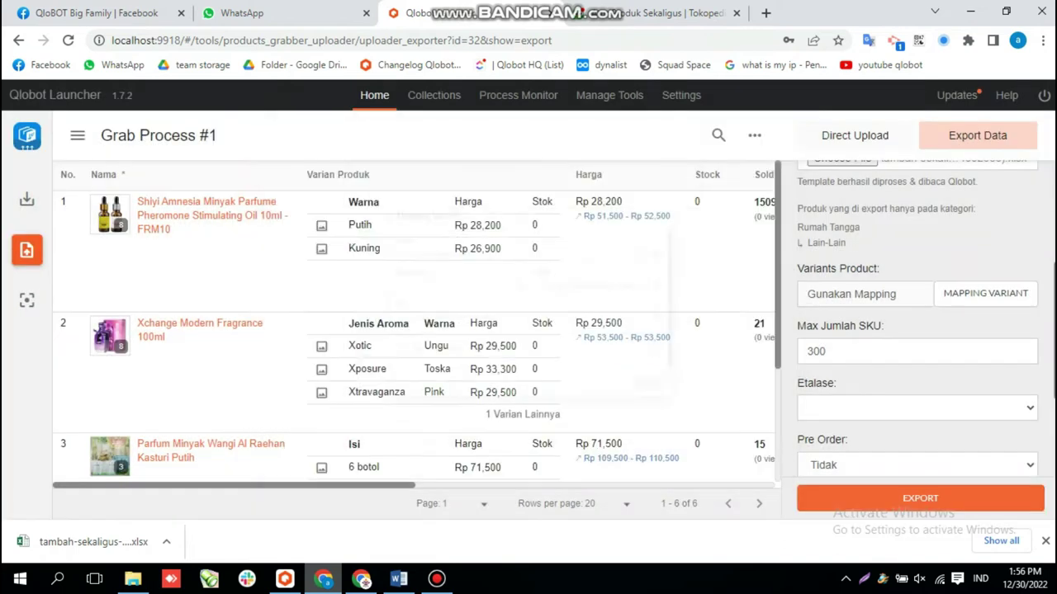
- Keep Max Jumlah SKU at 300, leave Etalase empty and set Pre Order to Tidak
scroll(916, 322, down, 1)
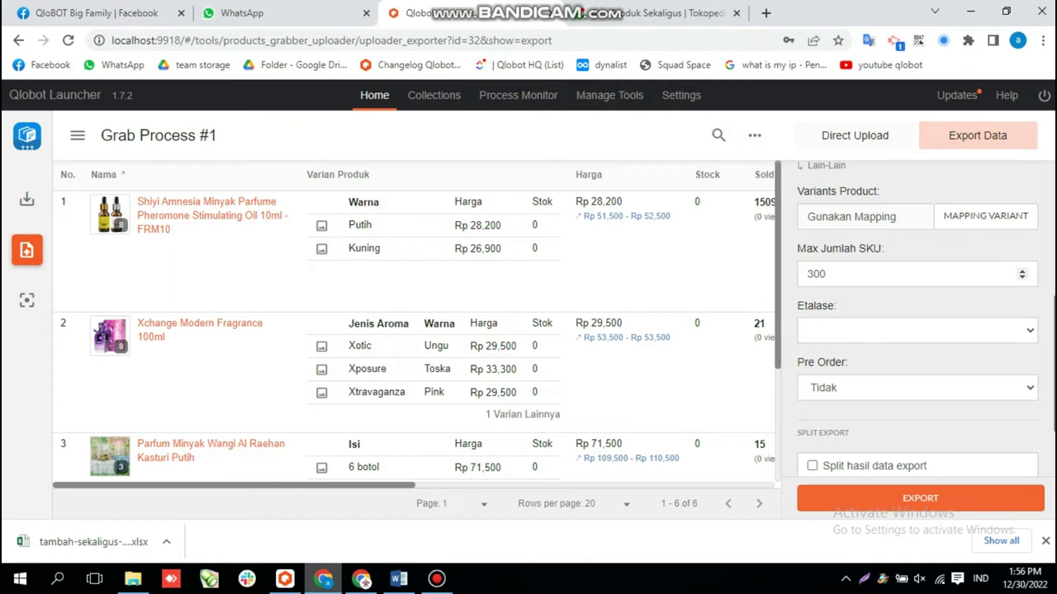
click(820, 274)
click(916, 331)
click(916, 330)
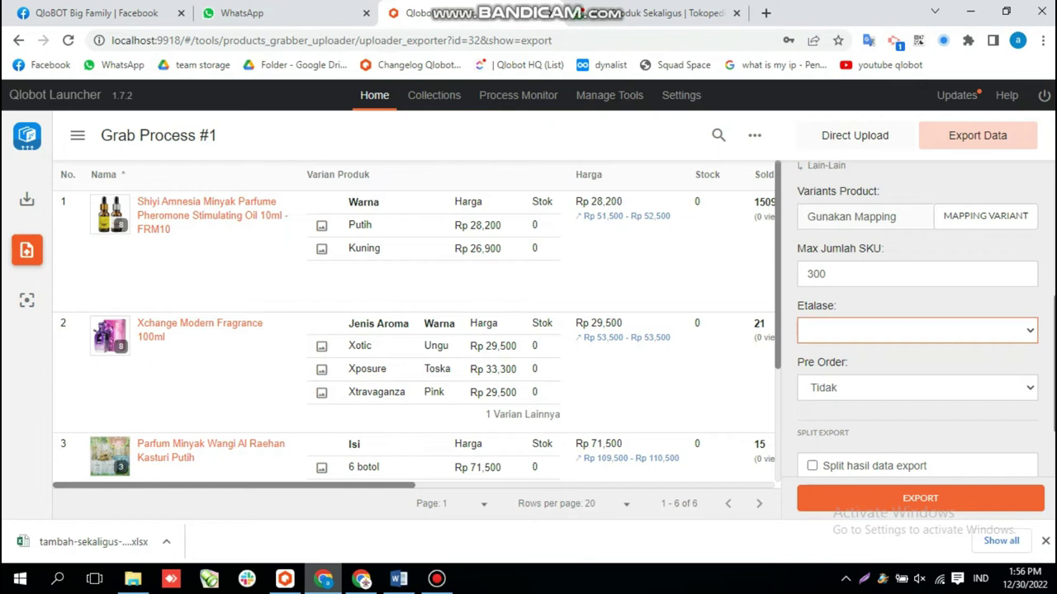
click(917, 388)
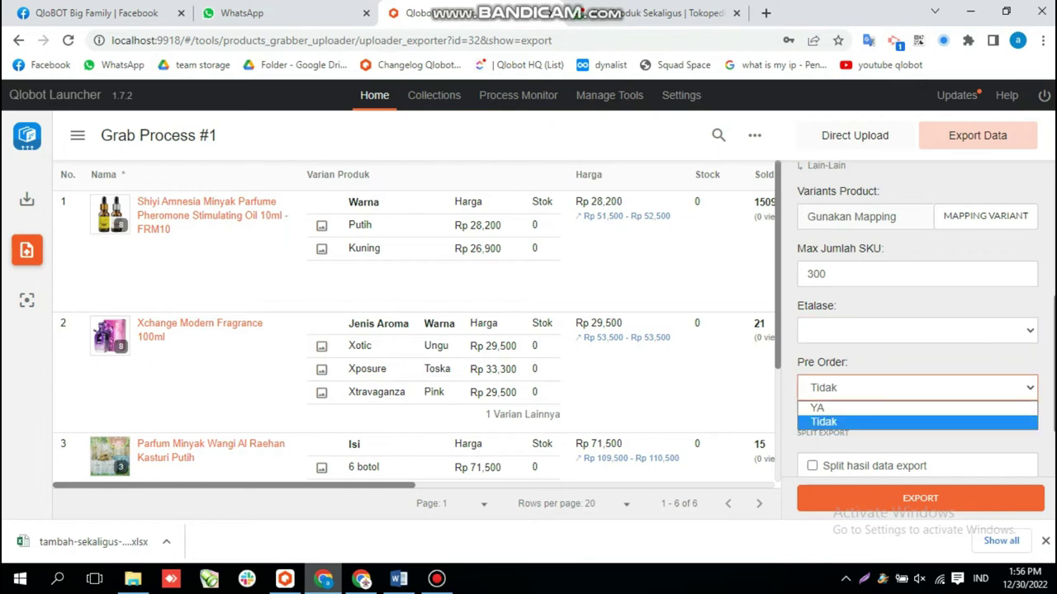
key(Return)
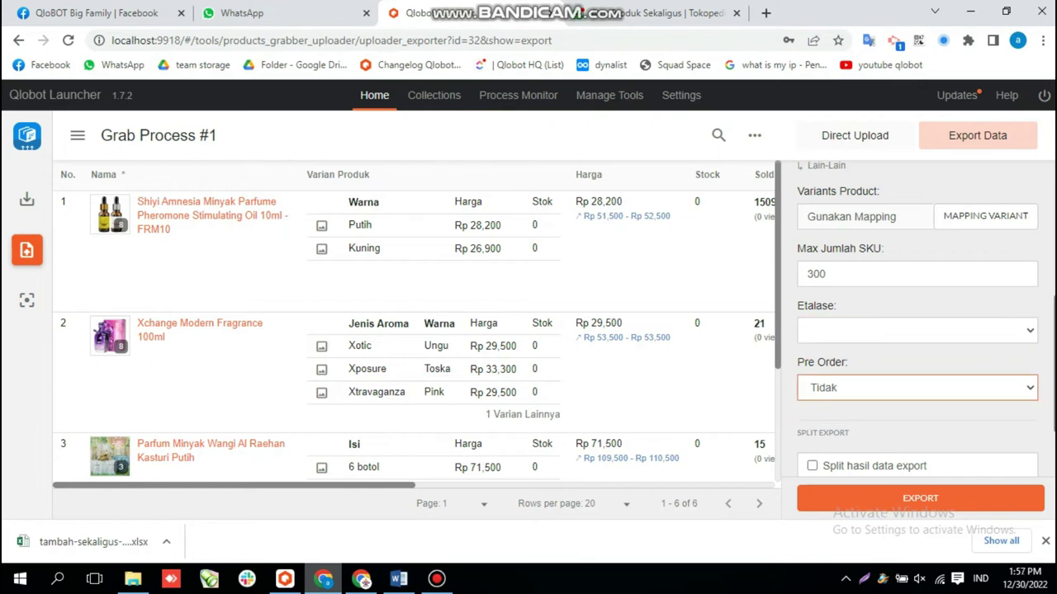
- Enable Split hasil data export and keep Maksimal Produk at 300 per file
scroll(916, 330, down, 1)
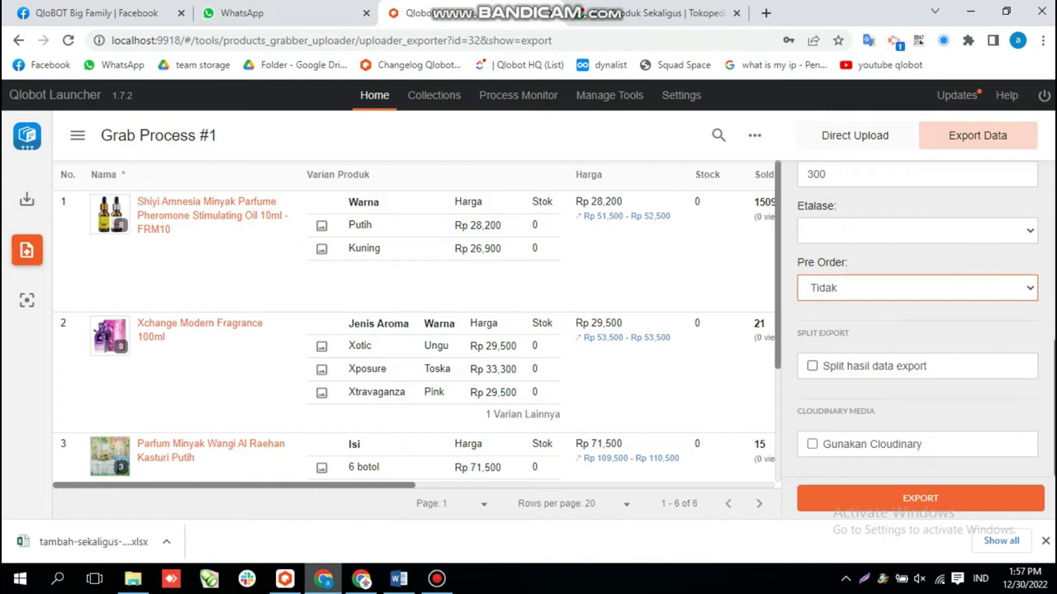
click(812, 366)
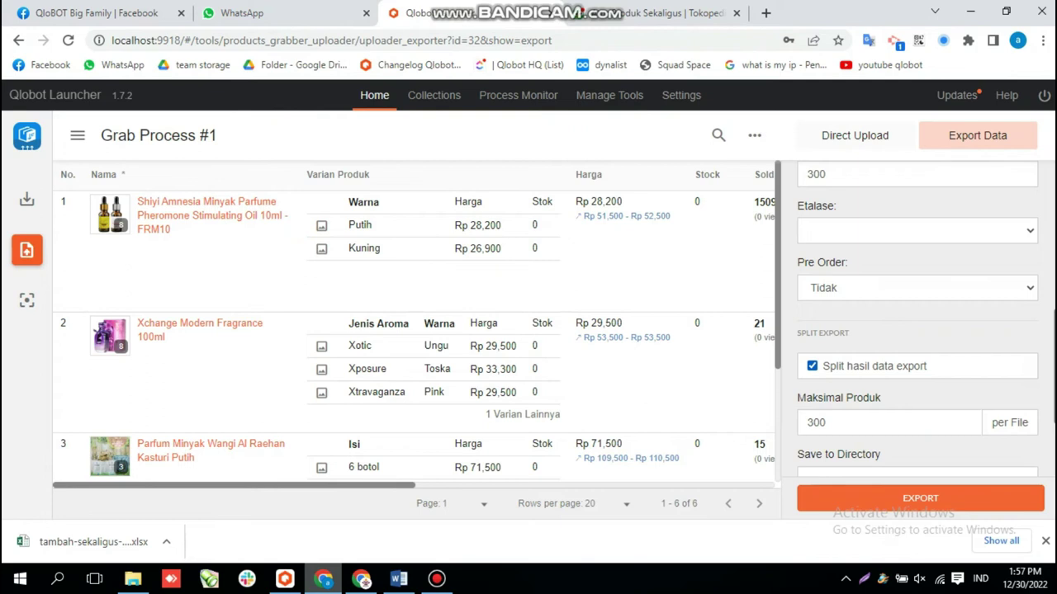
click(827, 423)
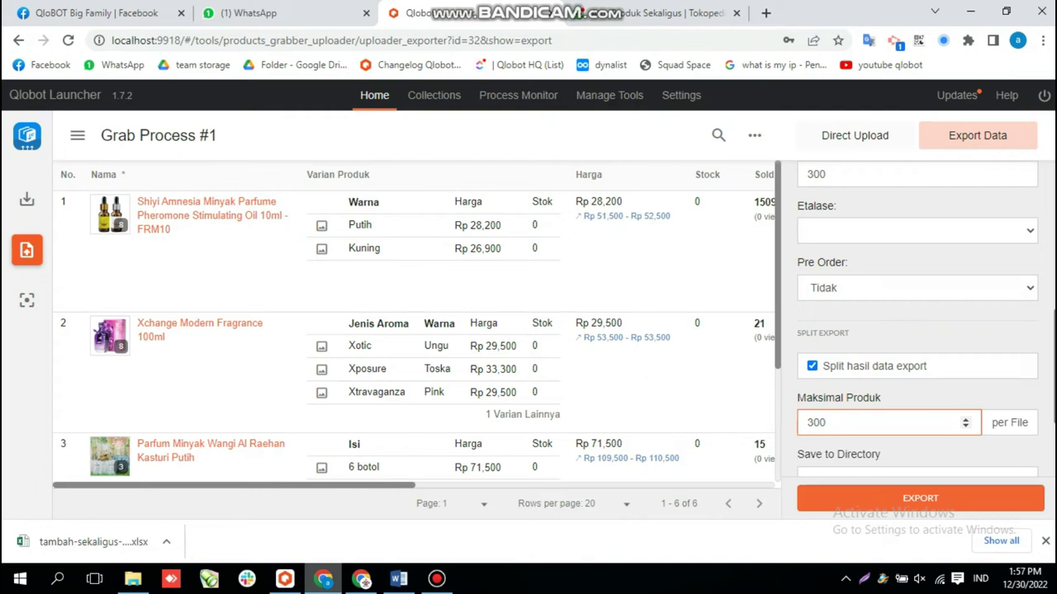
click(932, 398)
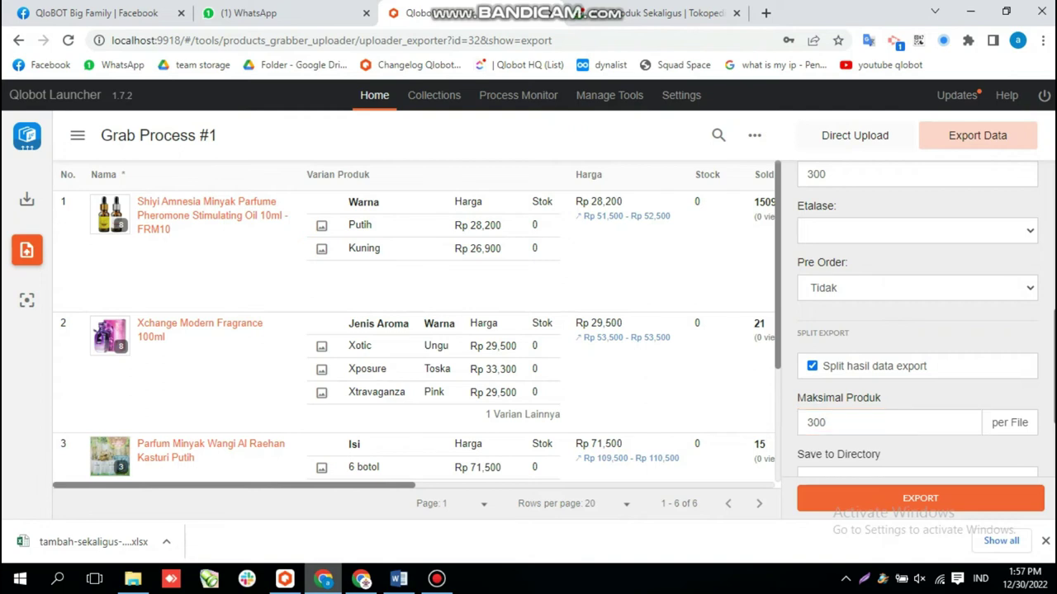
- Create a folder named hasil export varian in Downloads for the split export files
scroll(916, 330, down, 1)
click(916, 402)
scroll(916, 402, down, 1)
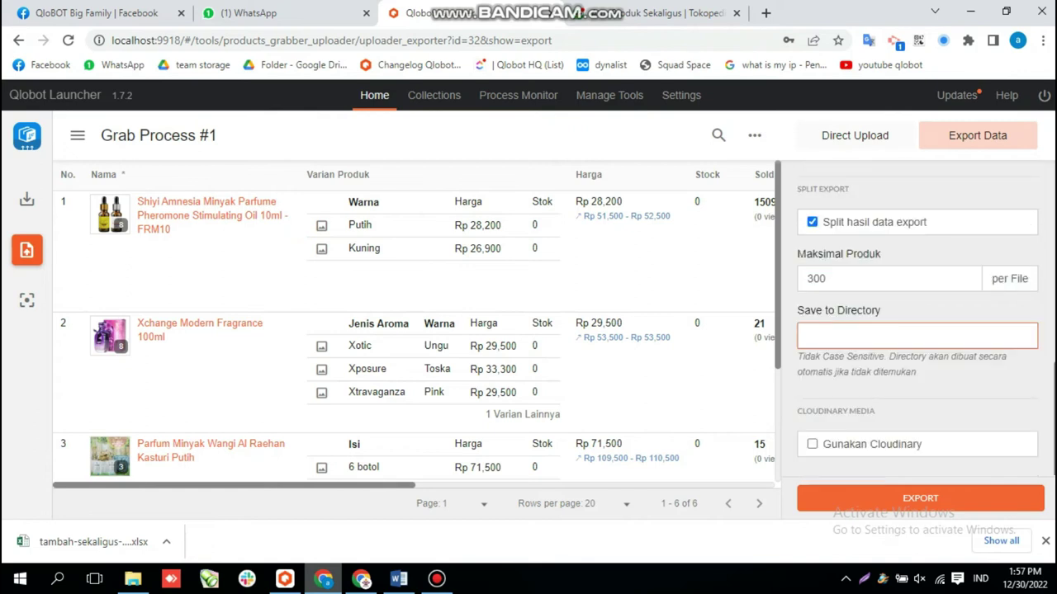
click(133, 579)
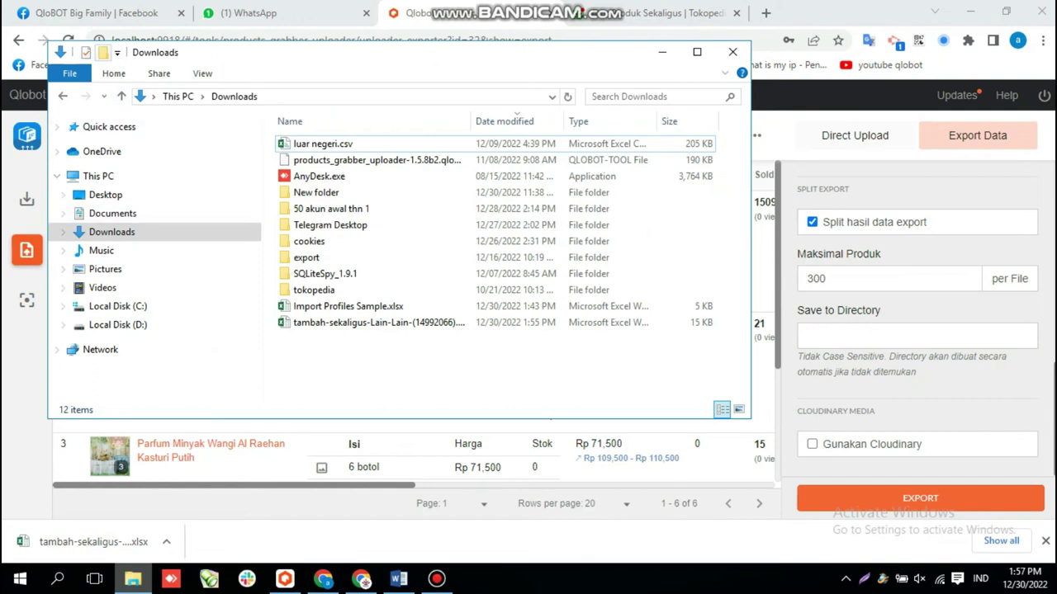
key(ctrl+shift+n)
text(hasi)
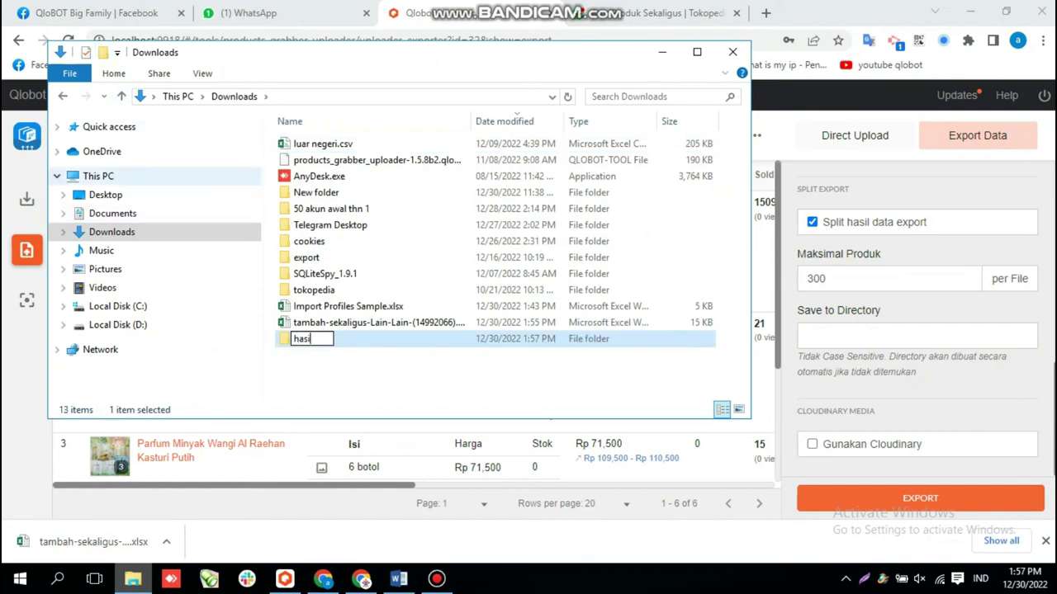
text(l expo)
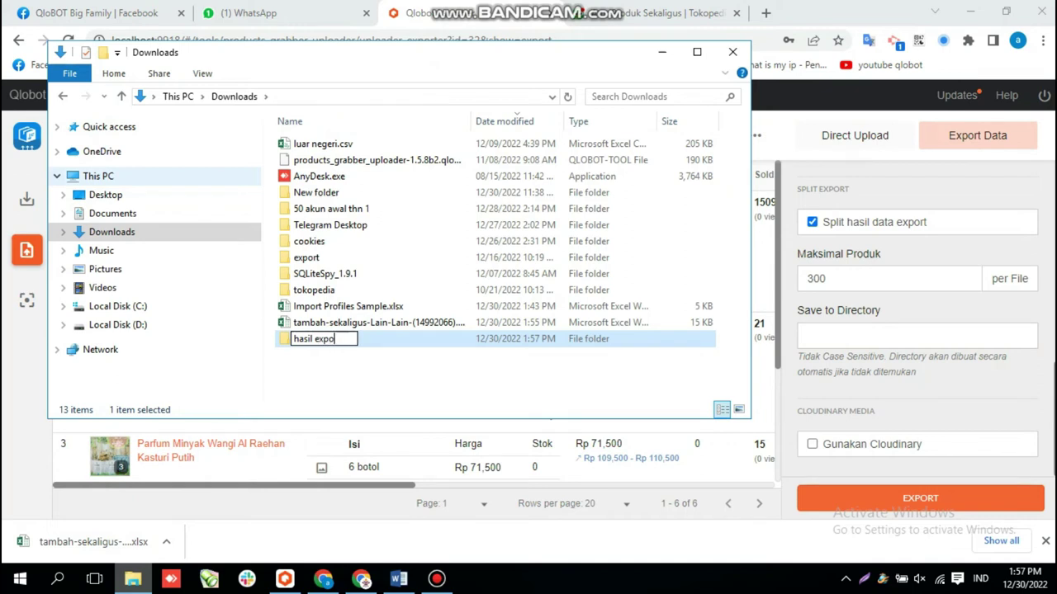
text(rt varian)
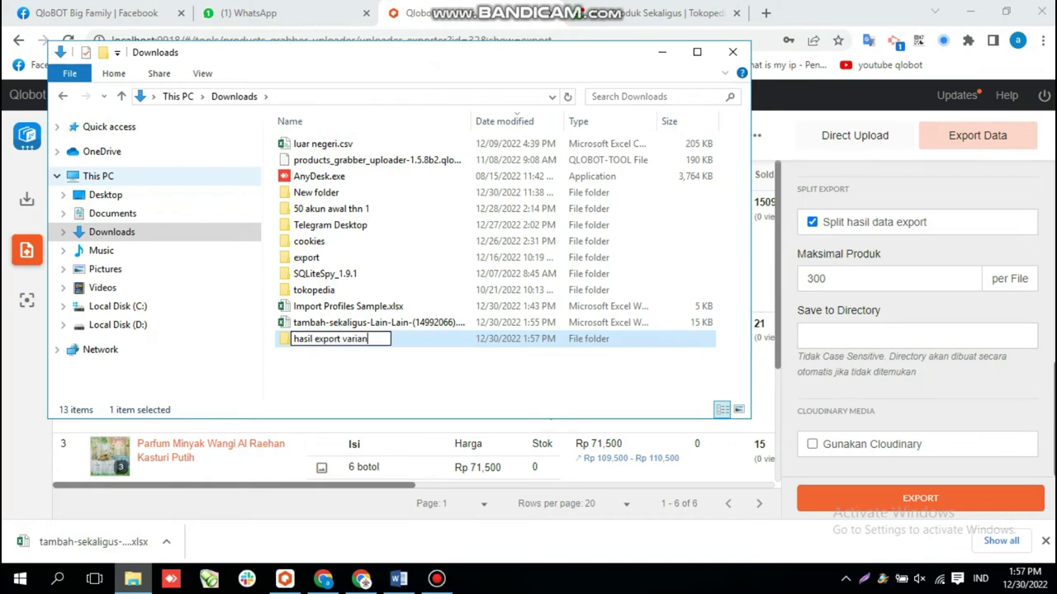
key(Return)
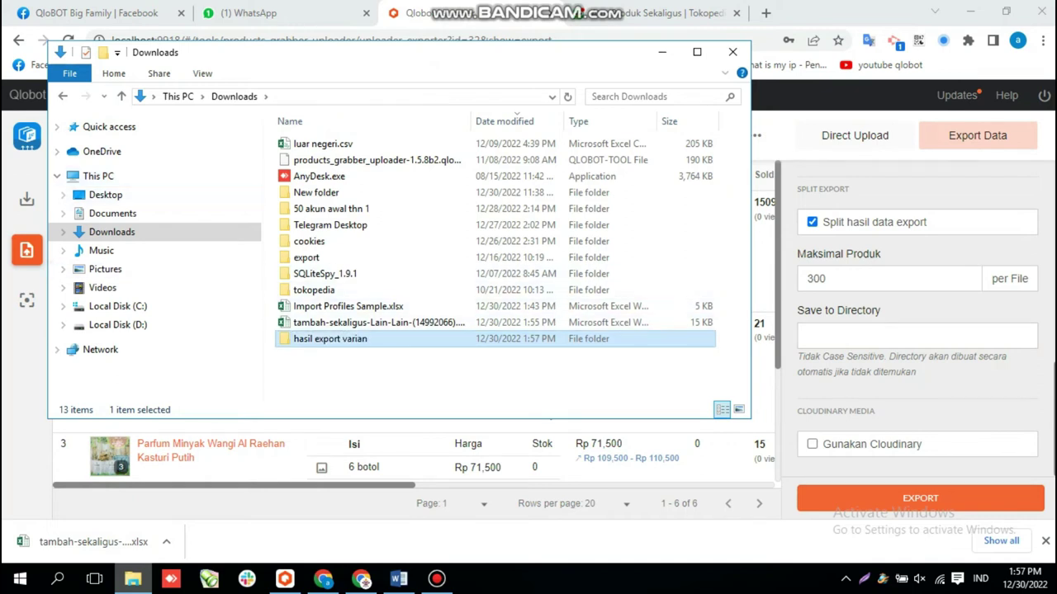
- Copy the hasil export varian folder's path into Save to Directory and export the products
double_click(330, 339)
click(367, 97)
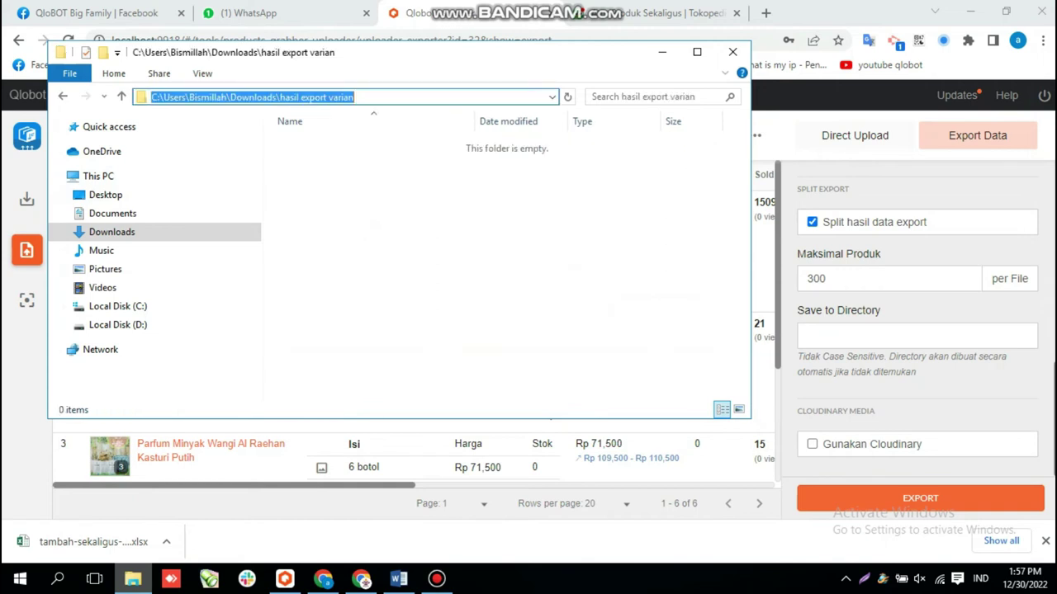
right_click(367, 96)
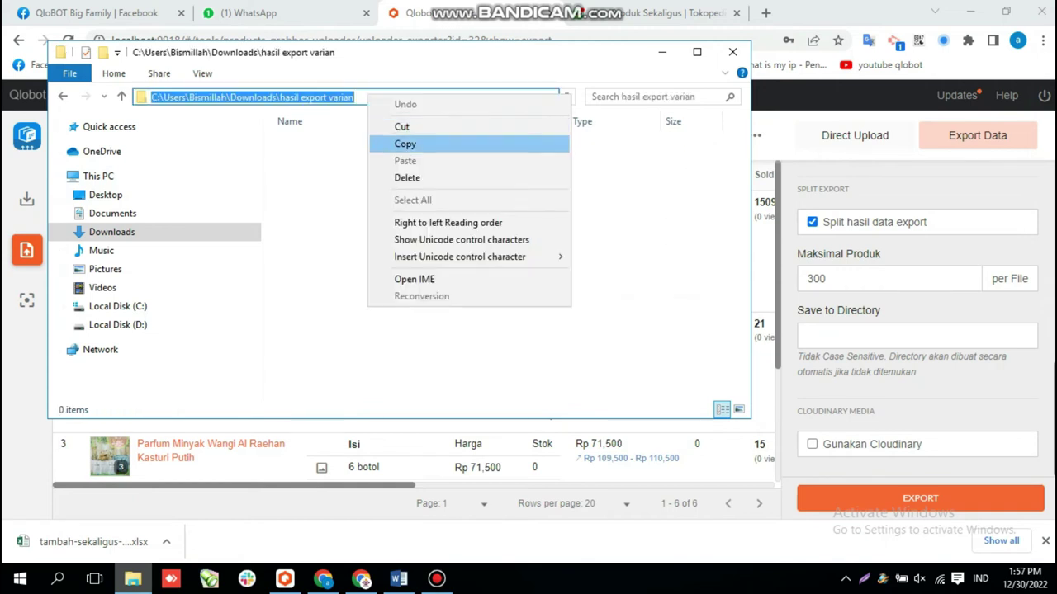
click(405, 144)
click(879, 335)
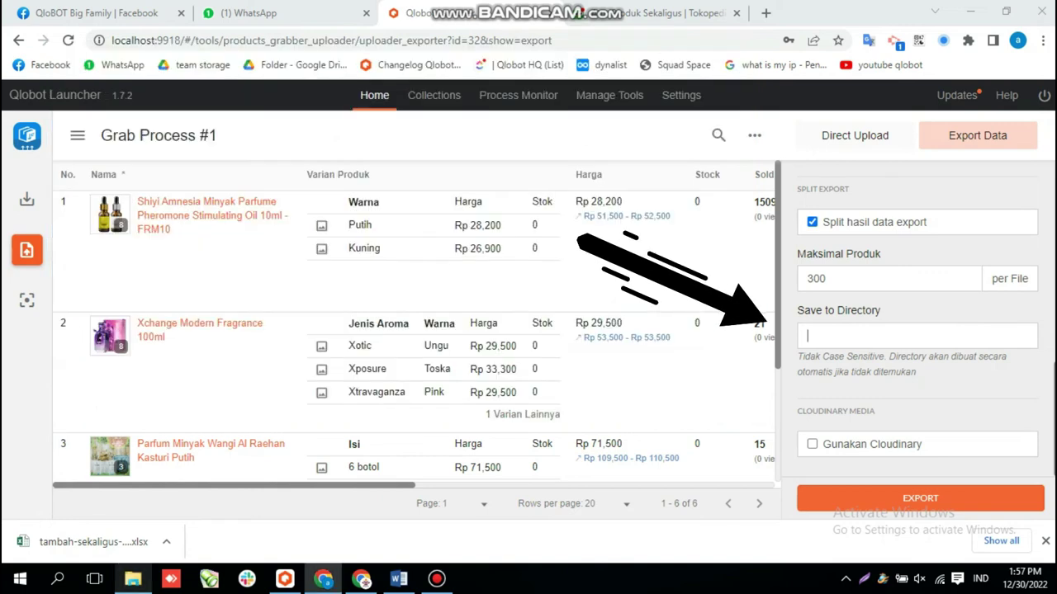
right_click(879, 335)
click(825, 190)
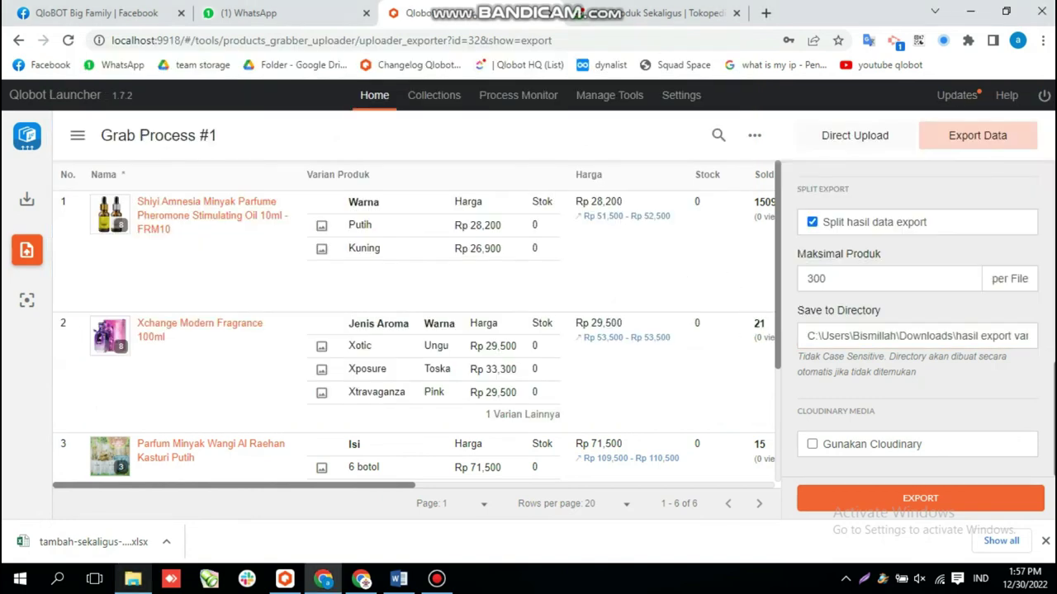
click(920, 497)
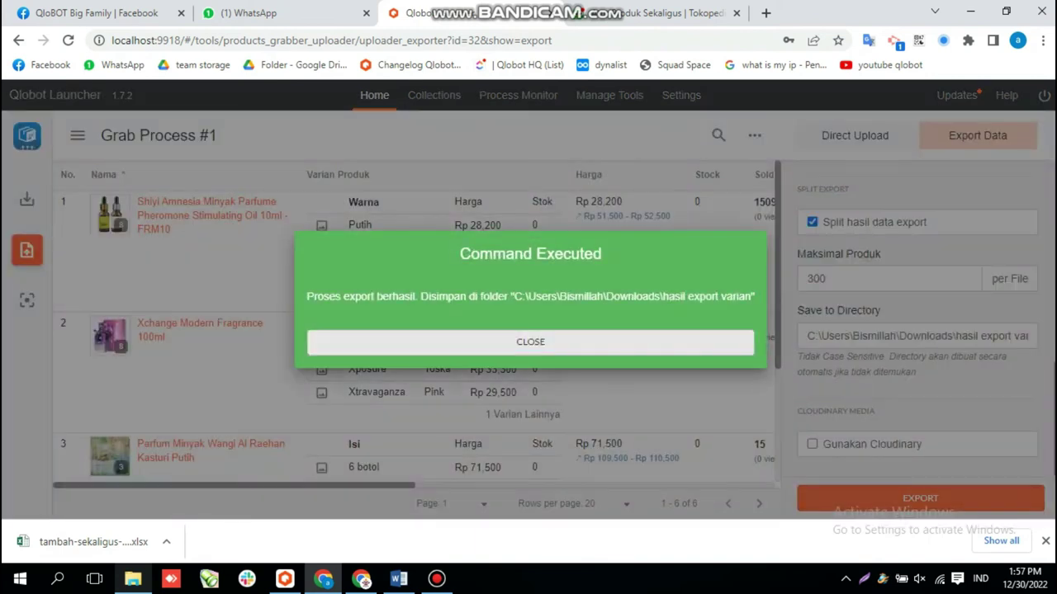
click(530, 343)
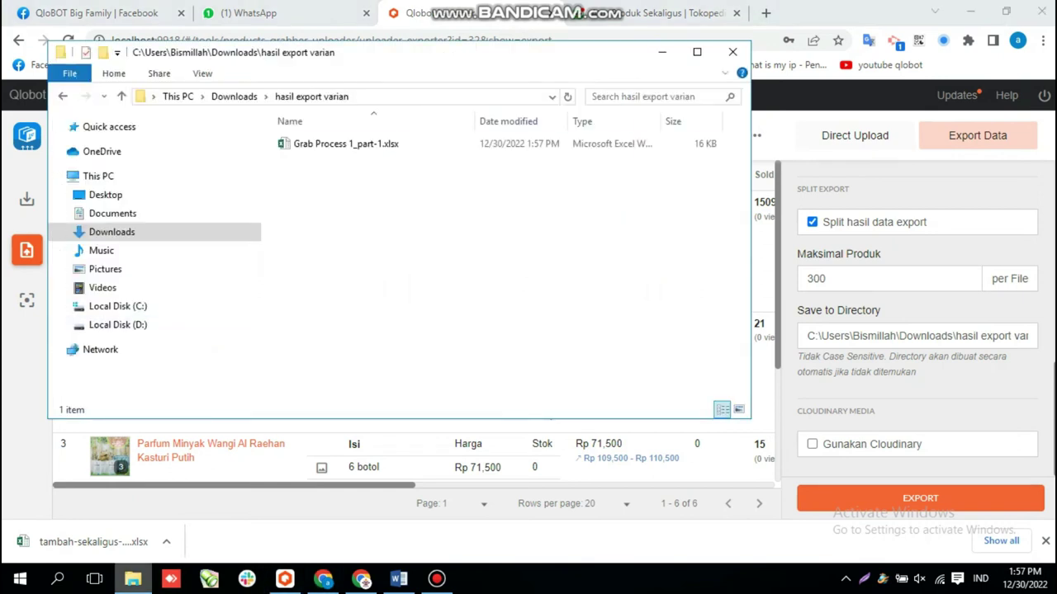
- Open the exported Grab Process 1_part-1.xlsx to check the filled template, and close it along with the folder view
double_click(345, 143)
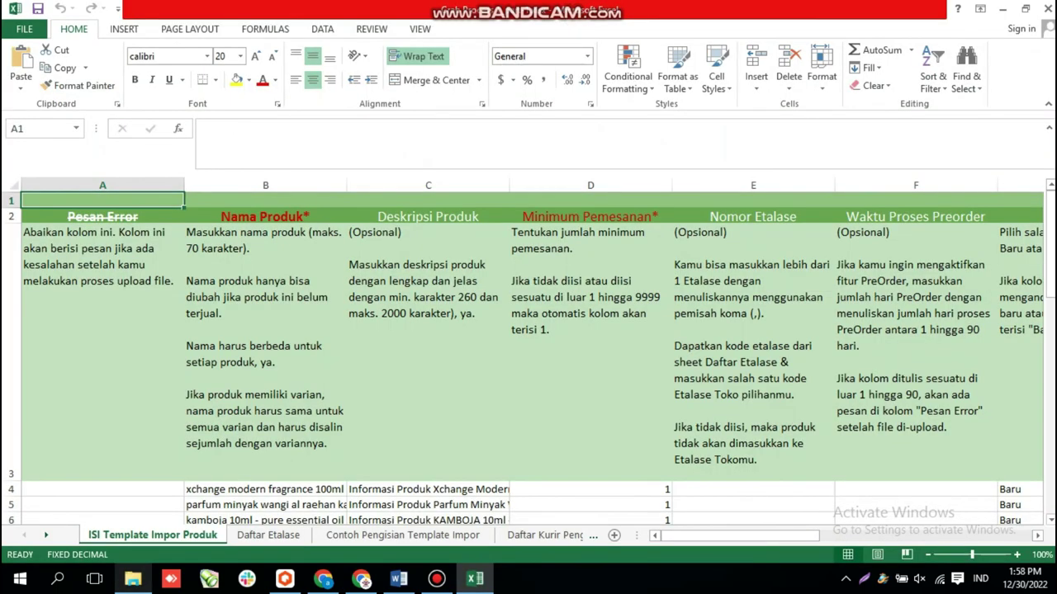
click(1047, 9)
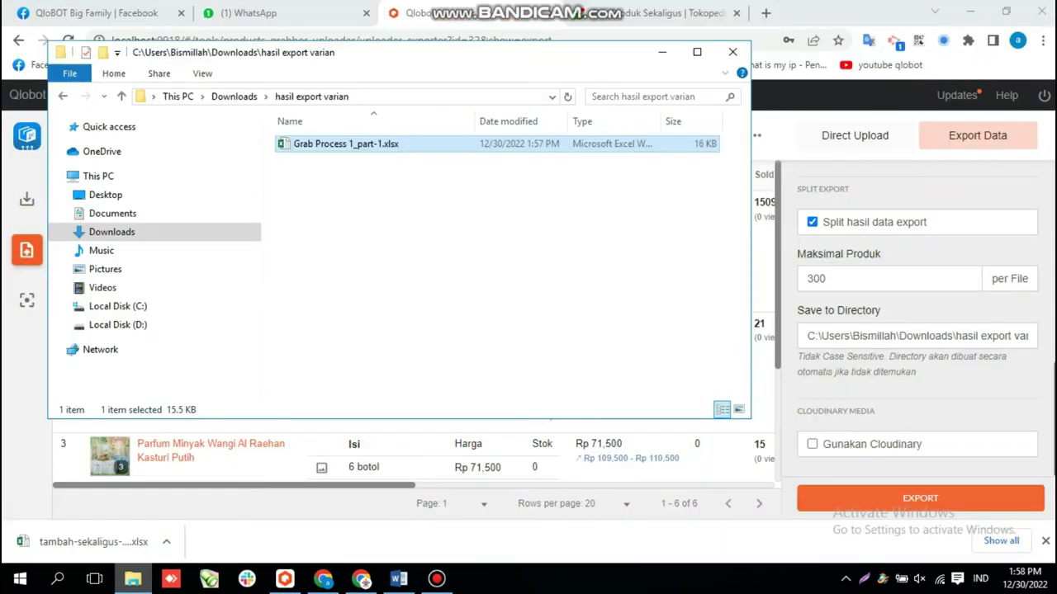
click(662, 53)
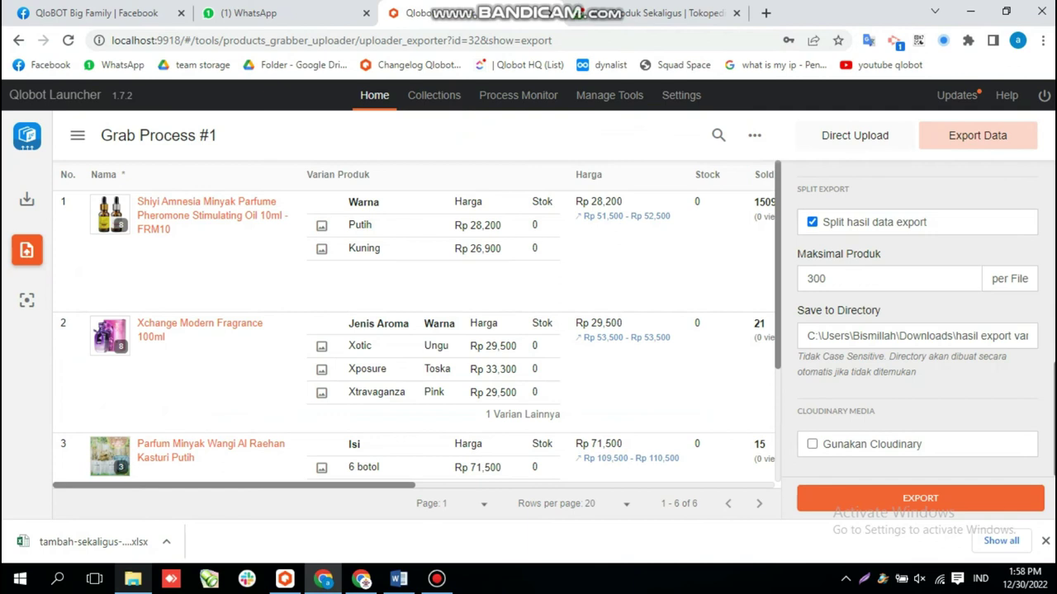
- Upload Grab Process 1_part-1.xlsx from the hasil export varian folder on Tokopedia Seller's bulk add page
click(665, 13)
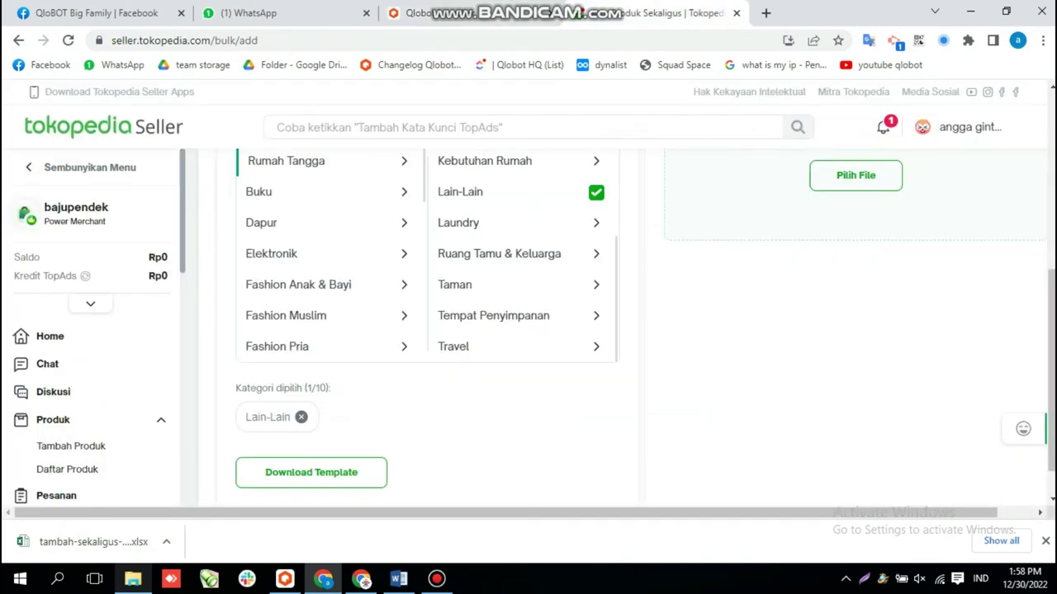
scroll(825, 314, up, 4)
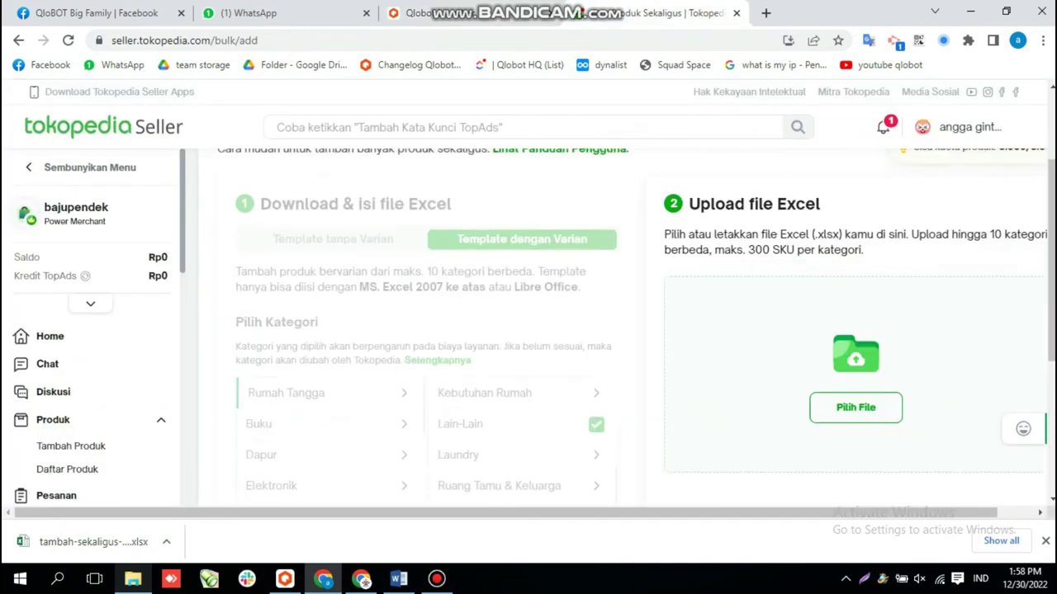
click(855, 485)
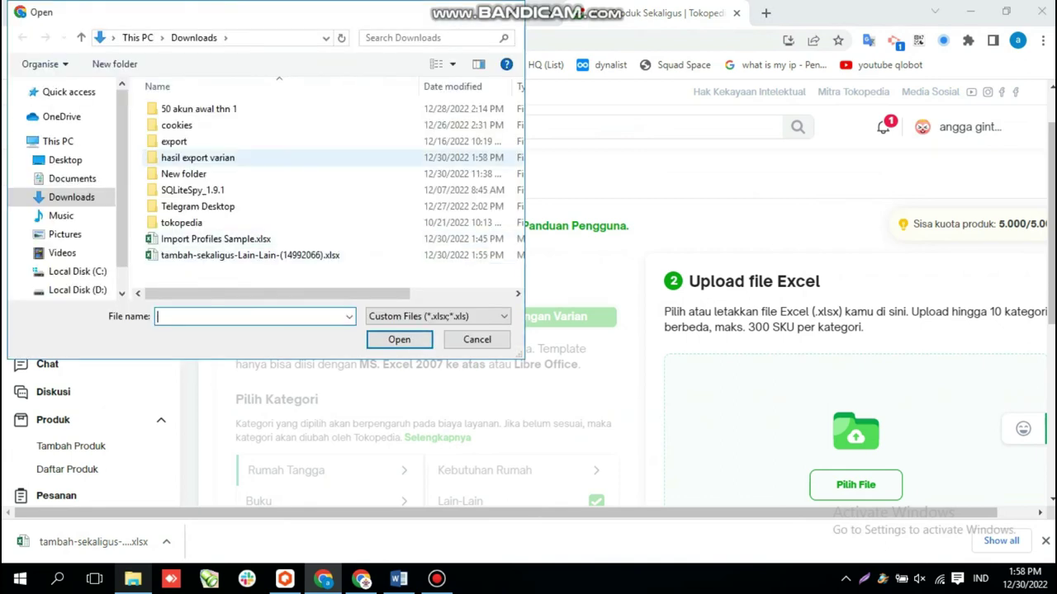
double_click(197, 157)
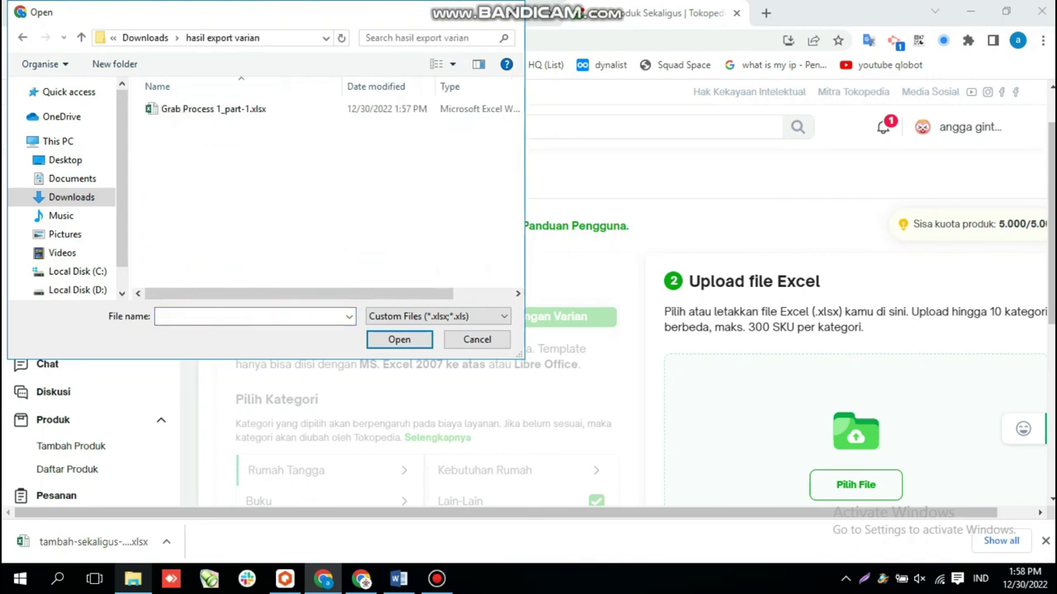
click(213, 109)
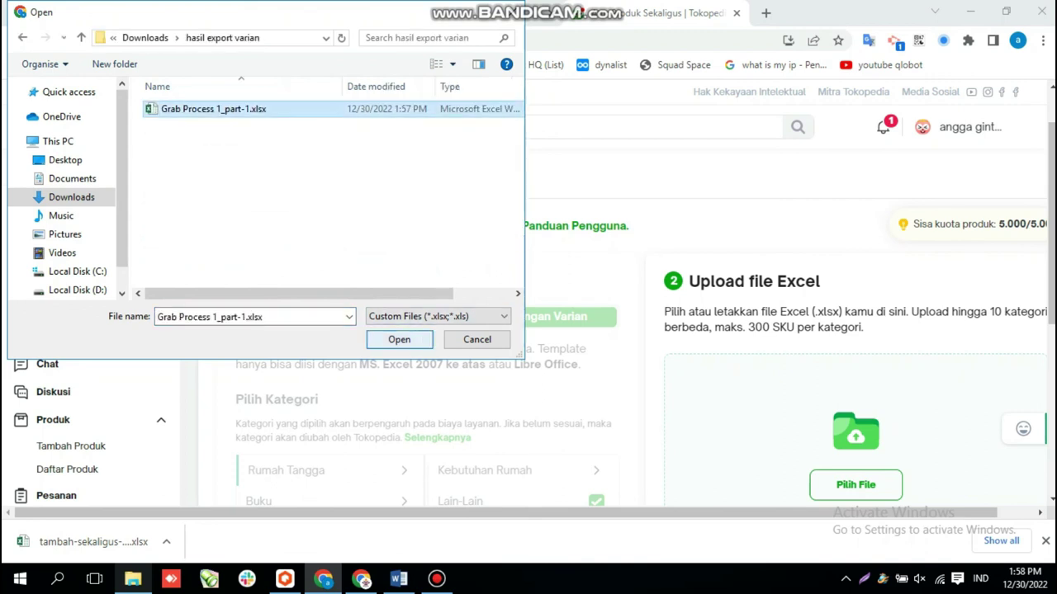
click(398, 339)
scroll(622, 328, down, 1)
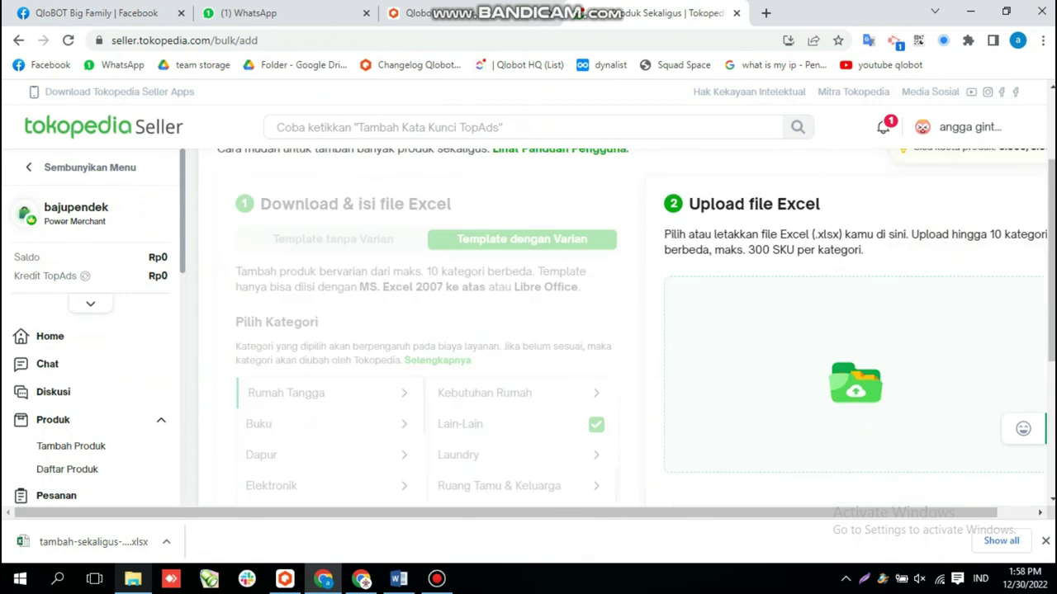
click(916, 433)
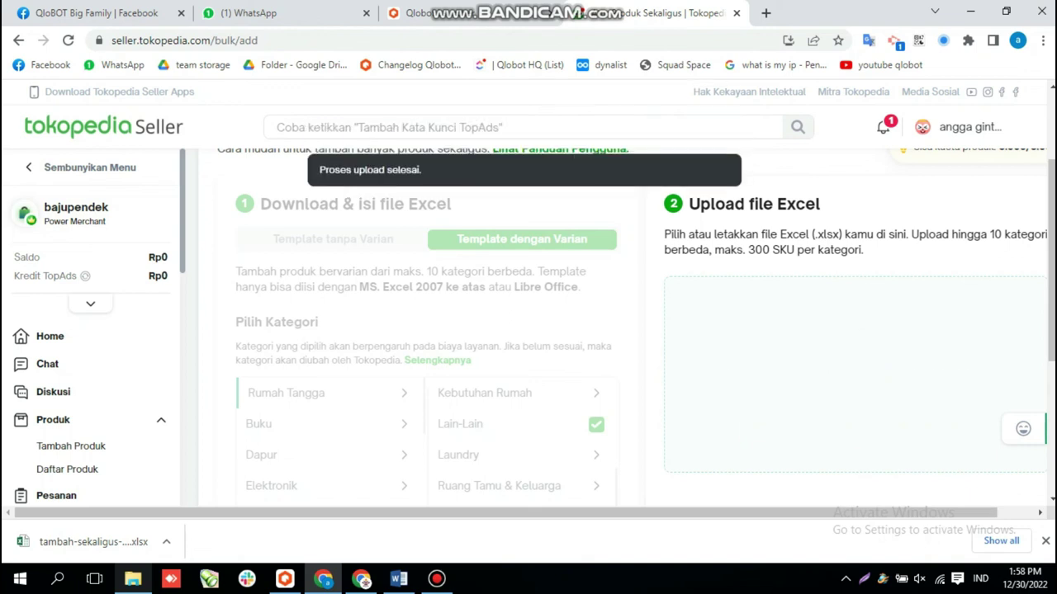
- Open the store's product list and examine the uploaded products, including the variants of xchange modern fragrance 100ml
click(916, 429)
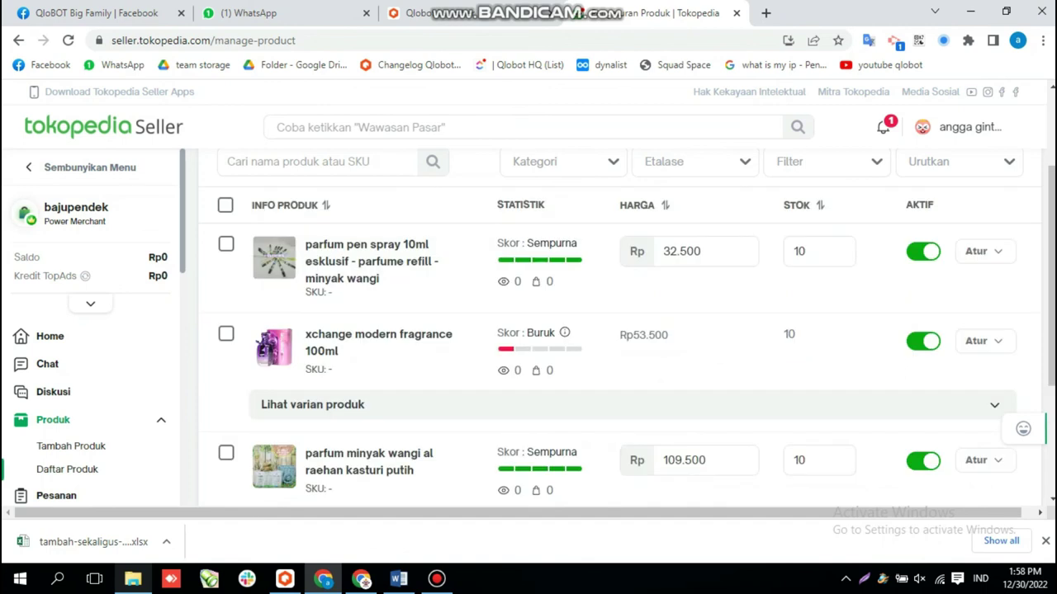
scroll(619, 331, up, 2)
scroll(619, 330, down, 4)
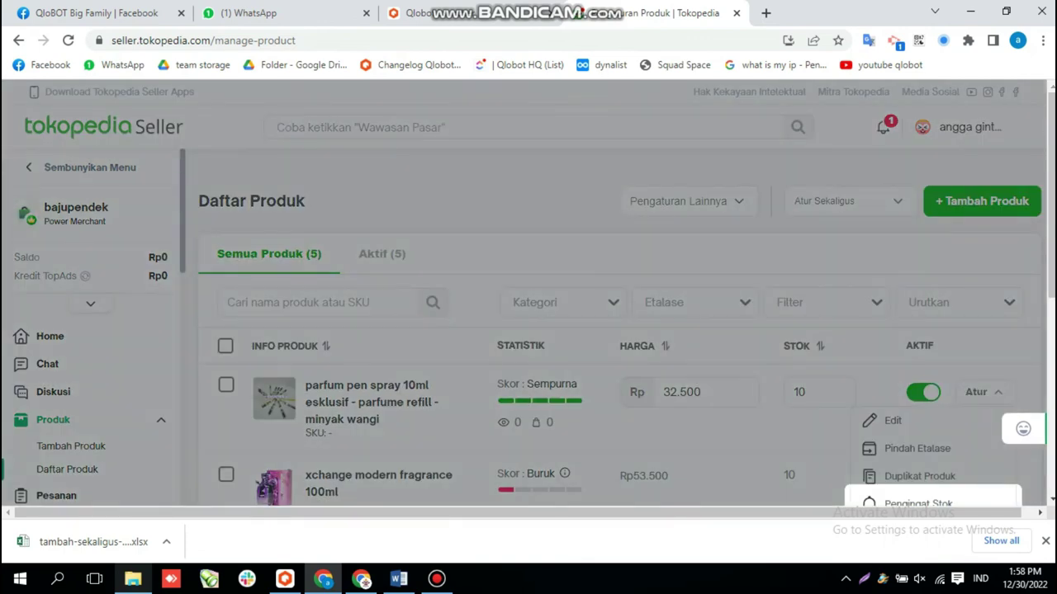
scroll(619, 339, down, 4)
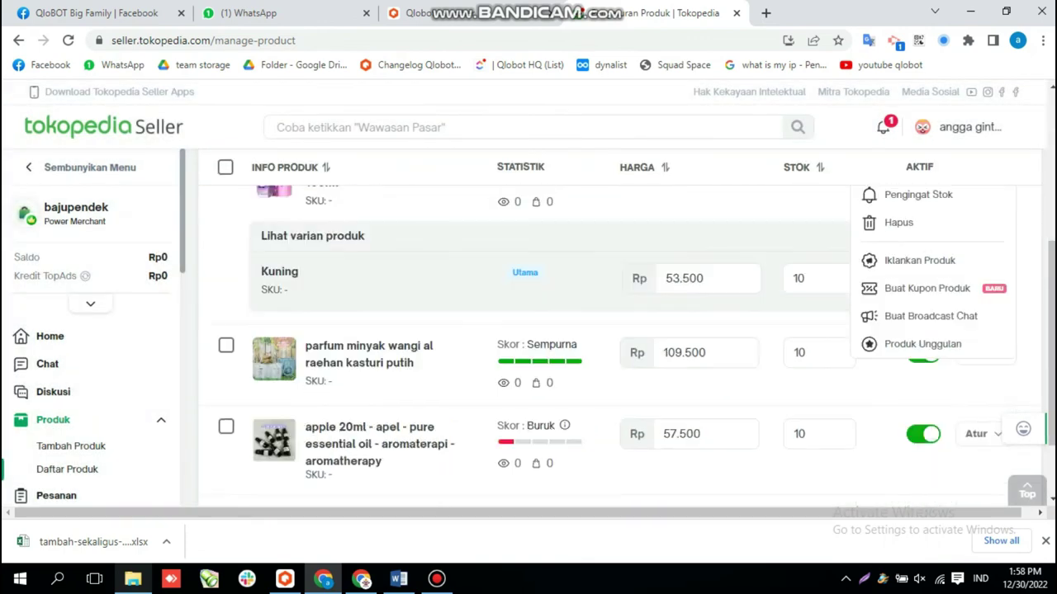